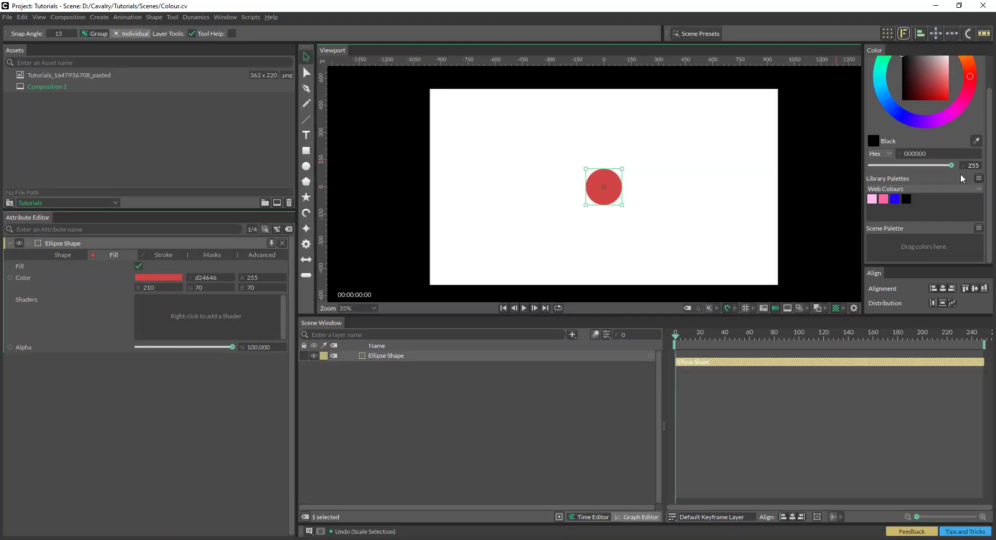
- Build a Color Array from the Web Colours palette and connect it to the Ellipse's Fill Color
left_click(978, 178)
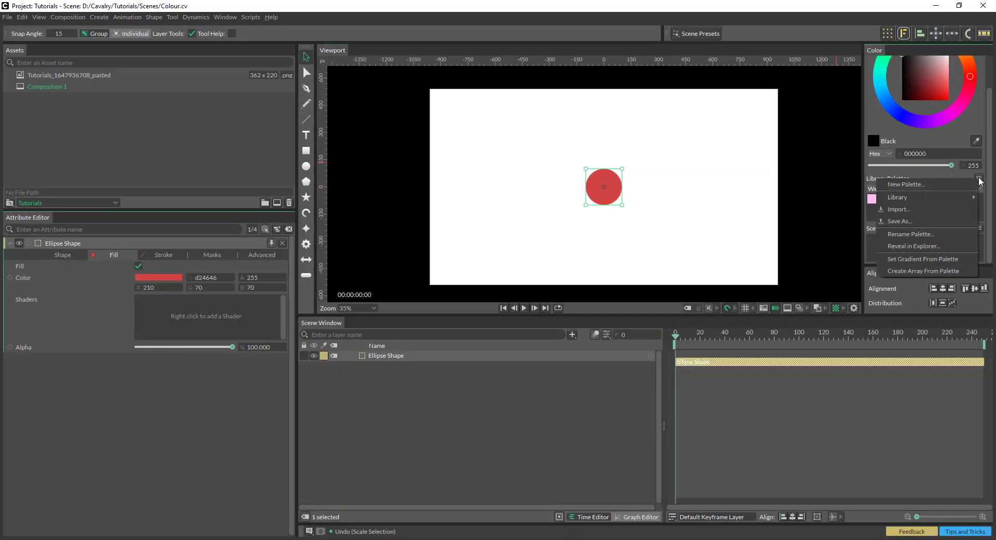
left_click(933, 269)
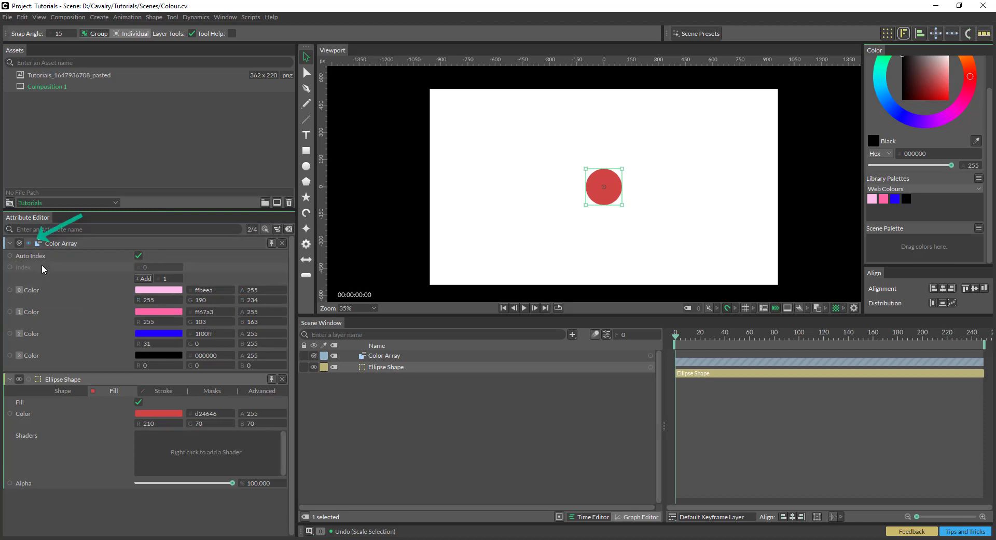
left_click_drag(29, 243, 167, 413)
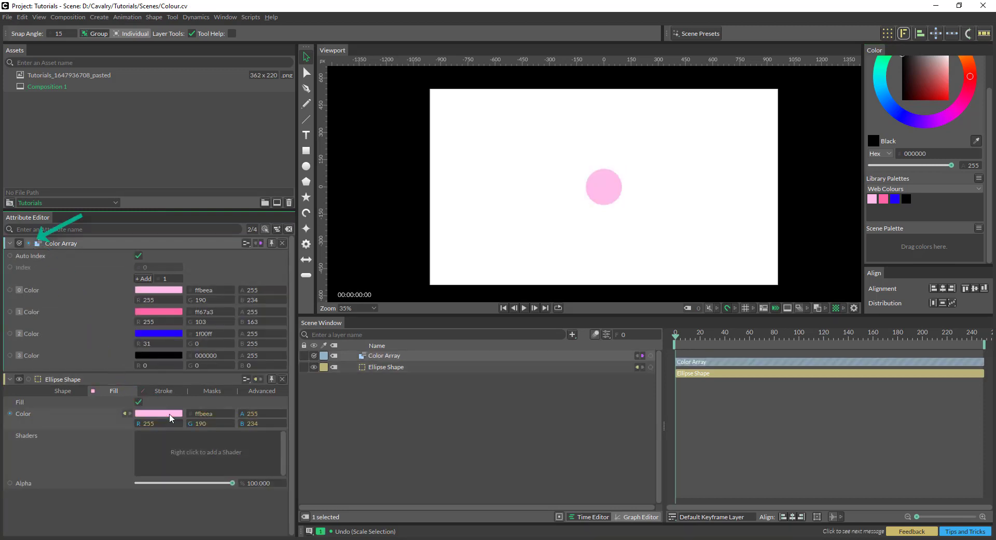
- Duplicate the Ellipse into a 3×3 grid and scrub the Duplicator Size up to 466
left_click(385, 369)
left_click(888, 34)
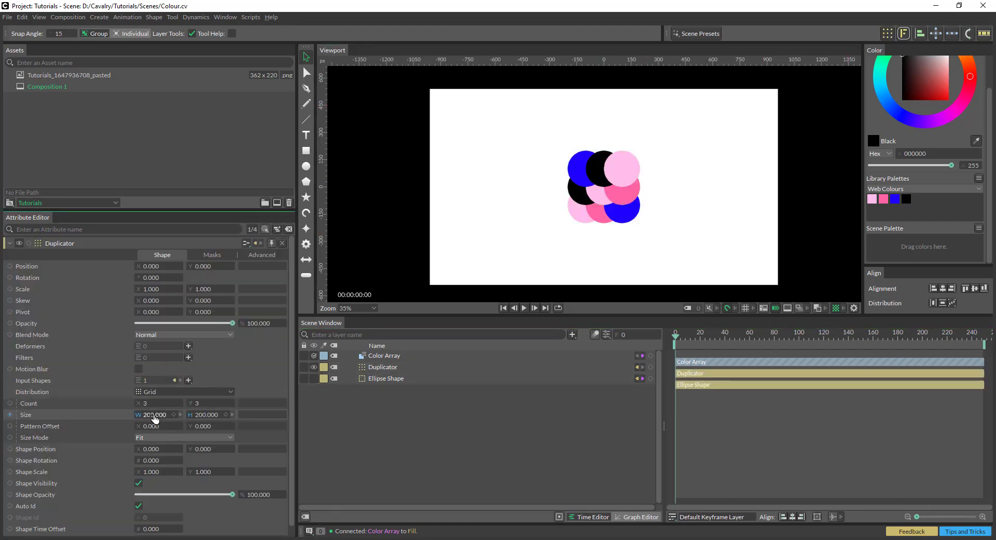
left_click_drag(154, 414, 367, 429)
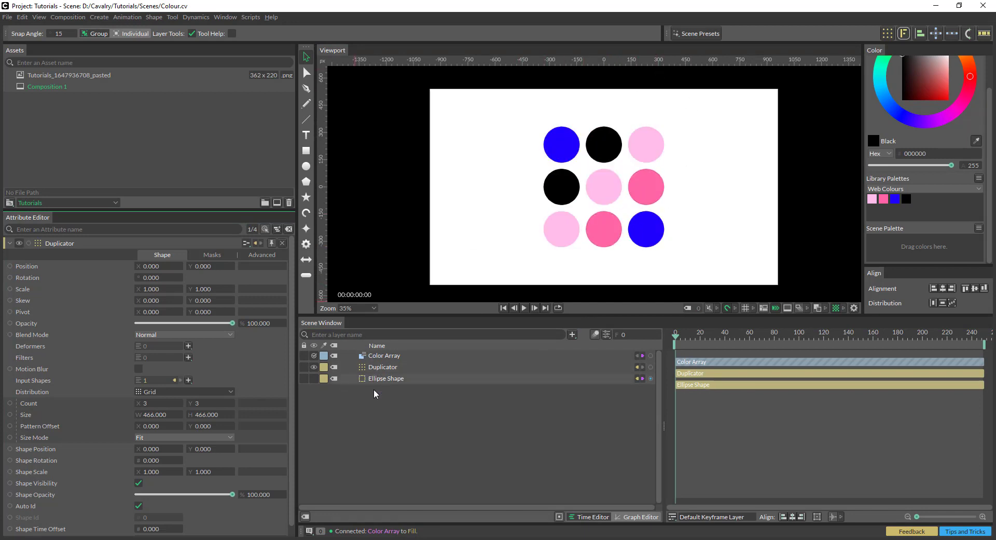
left_click(408, 356)
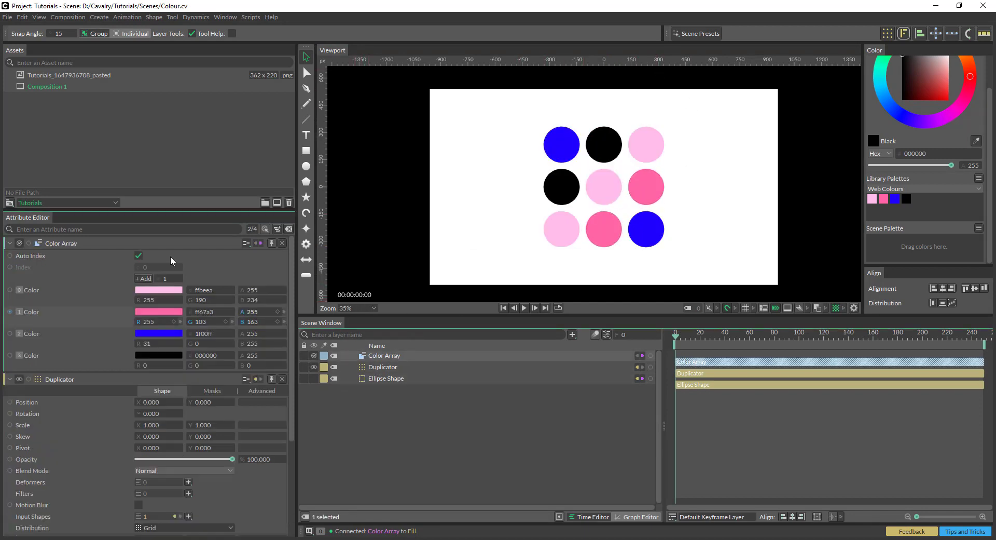
- Turn off the Color Array's Auto Index and set Index to 2, turning every circle blue
left_click(138, 256)
left_click(138, 255)
left_click(138, 256)
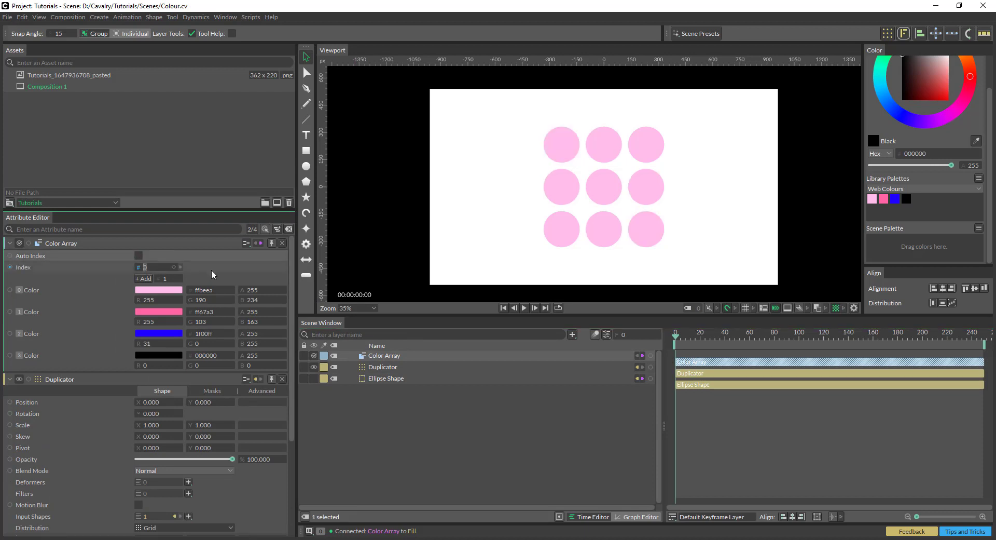
type("2")
key("Return")
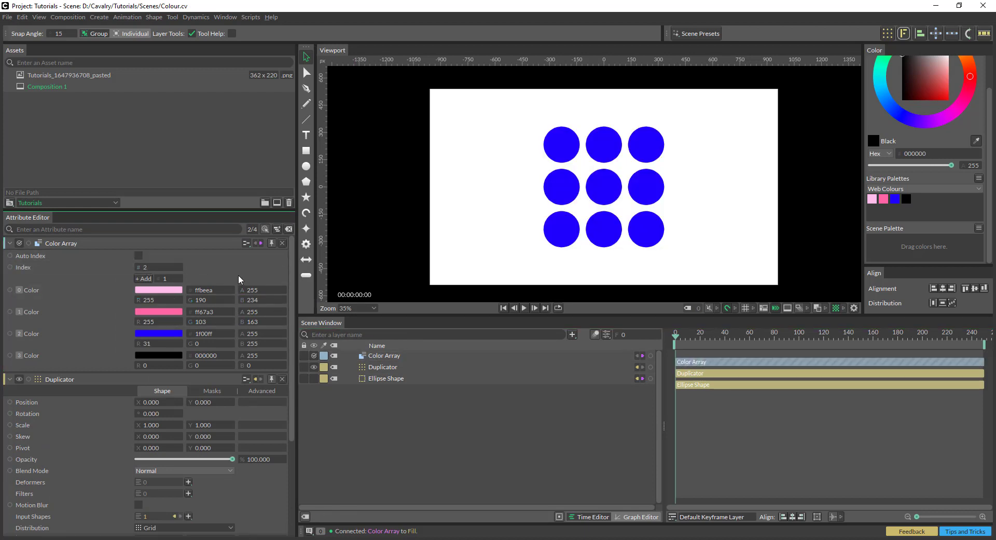
- Set the Color Array Index to 4 for black circles, then scrub the value lower
left_click(148, 267)
type("4")
key("Return")
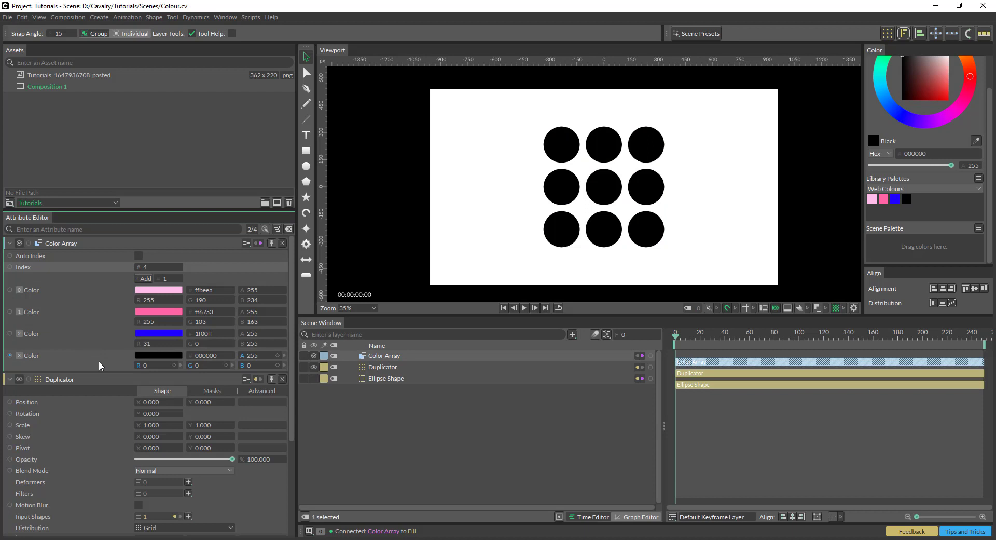
left_click_drag(154, 268, 118, 266)
- Drive the Color Array Index with a Random behaviour, maximum 2, and stop playback at frame 225
right_click(117, 266)
mouse_move(157, 310)
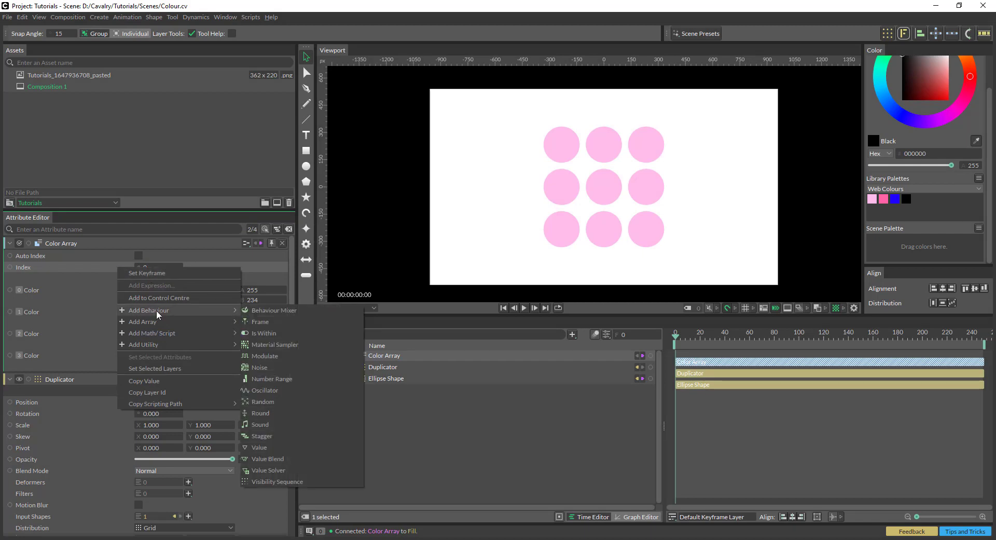
left_click(282, 398)
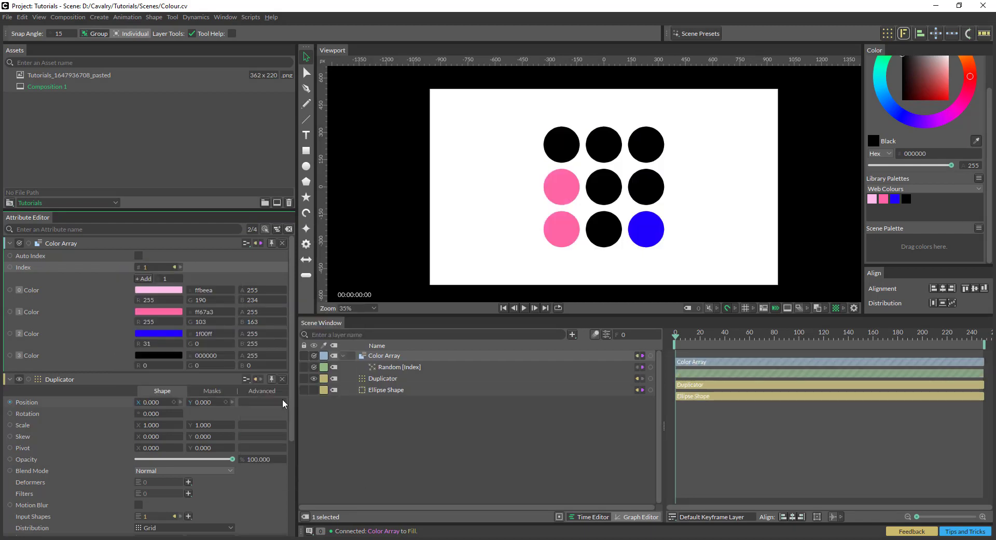
left_click(395, 367)
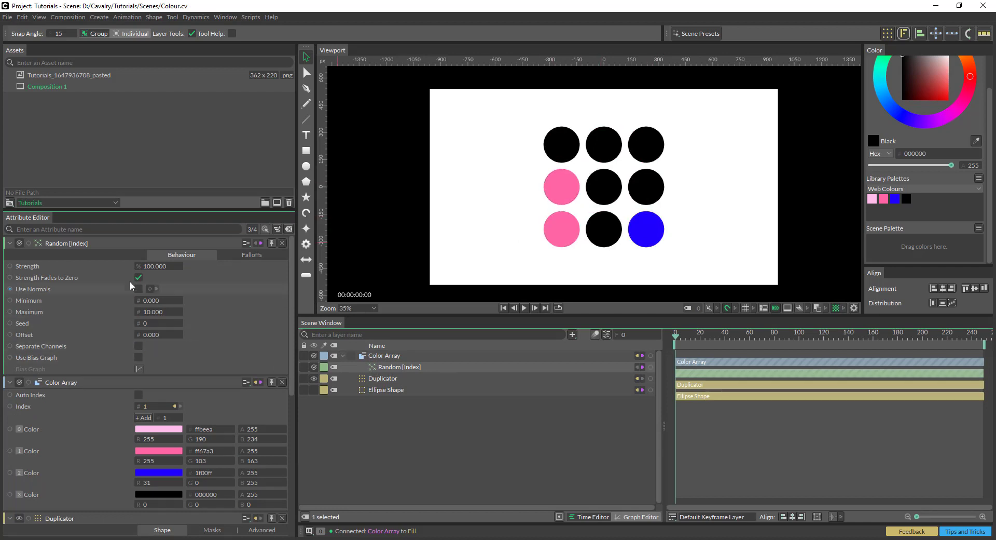
left_click_drag(160, 312, 144, 312)
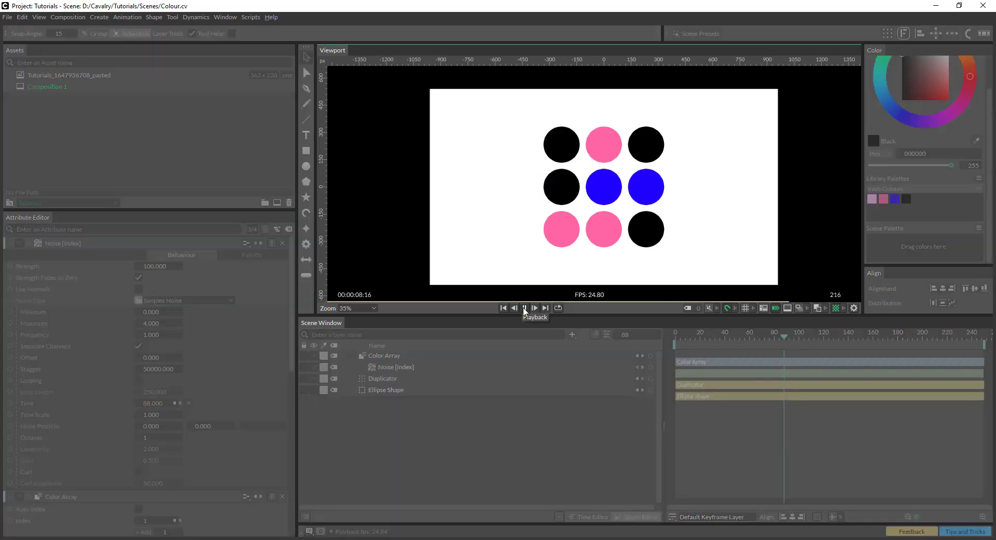
left_click(524, 307)
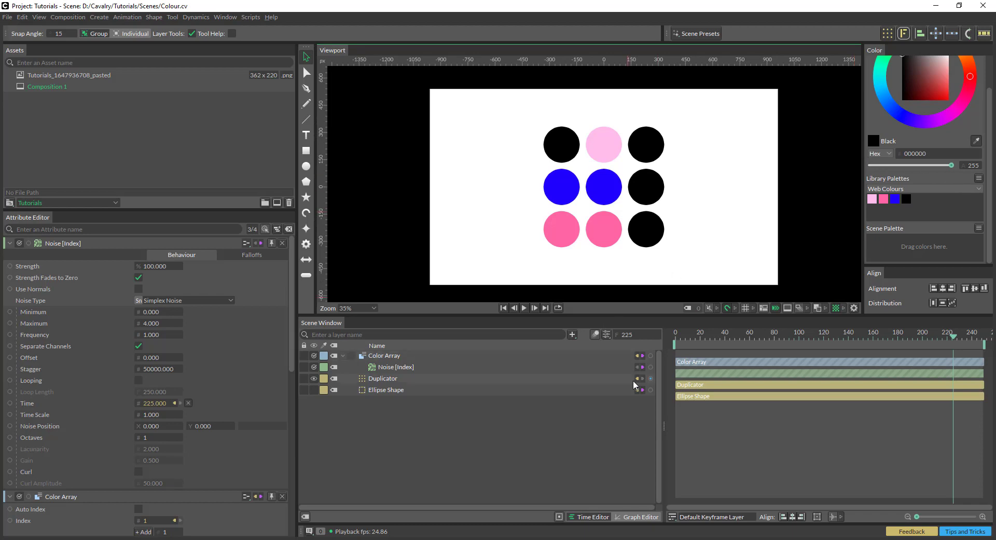
- Add a Gradient Shader layer by searching 'grad' in the Scene Window
left_click(575, 335)
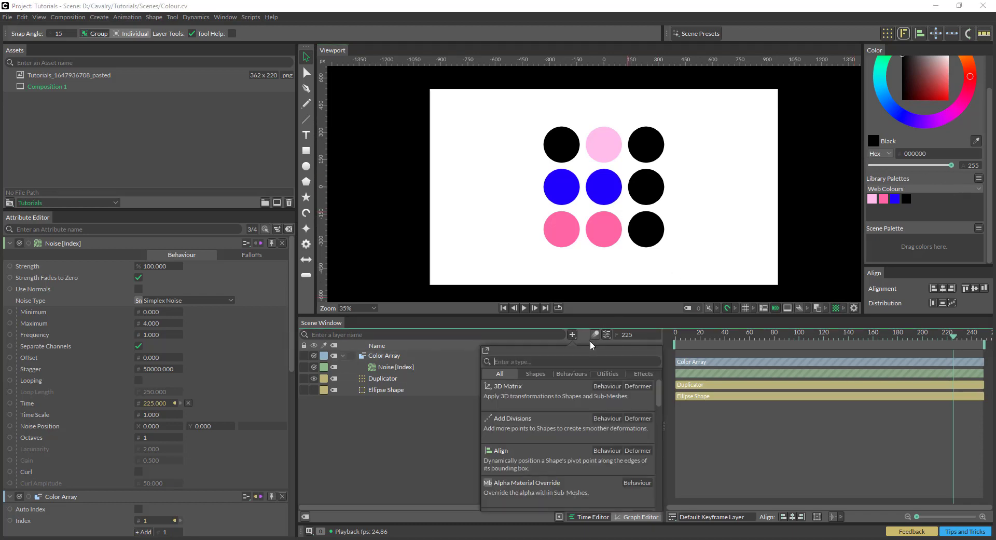
type("grad")
key("Return")
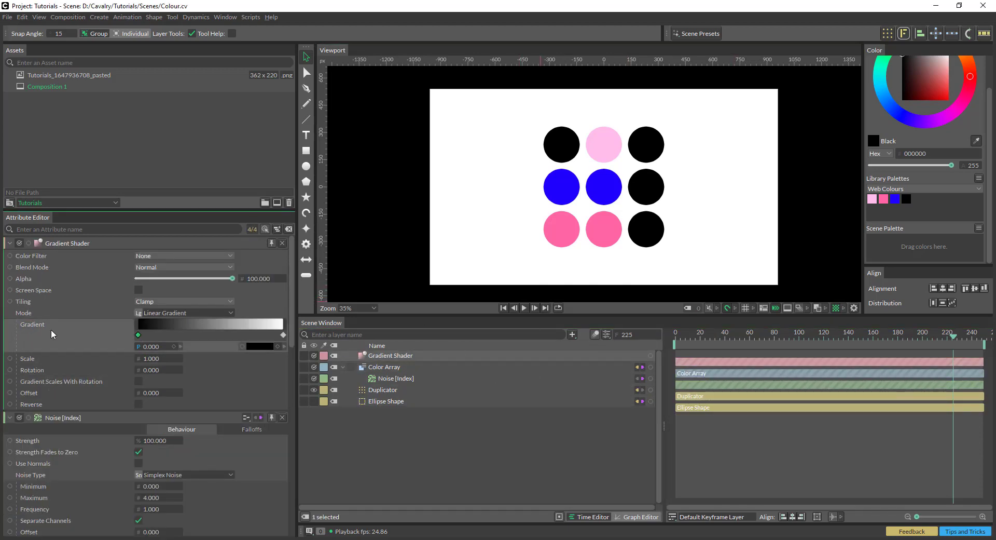
- Fill the gradient from the Web Colours palette and move the black stop to the end
left_click(979, 178)
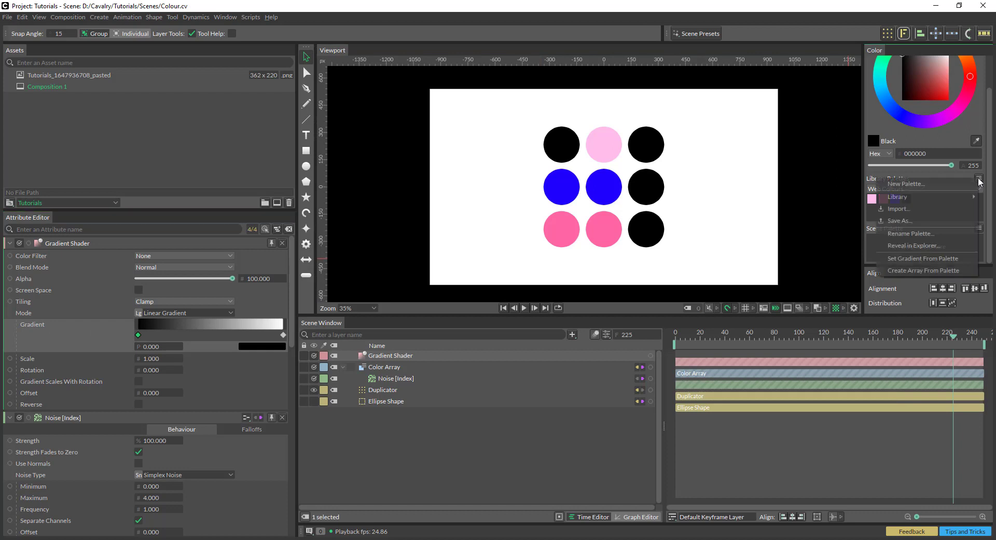
left_click(956, 261)
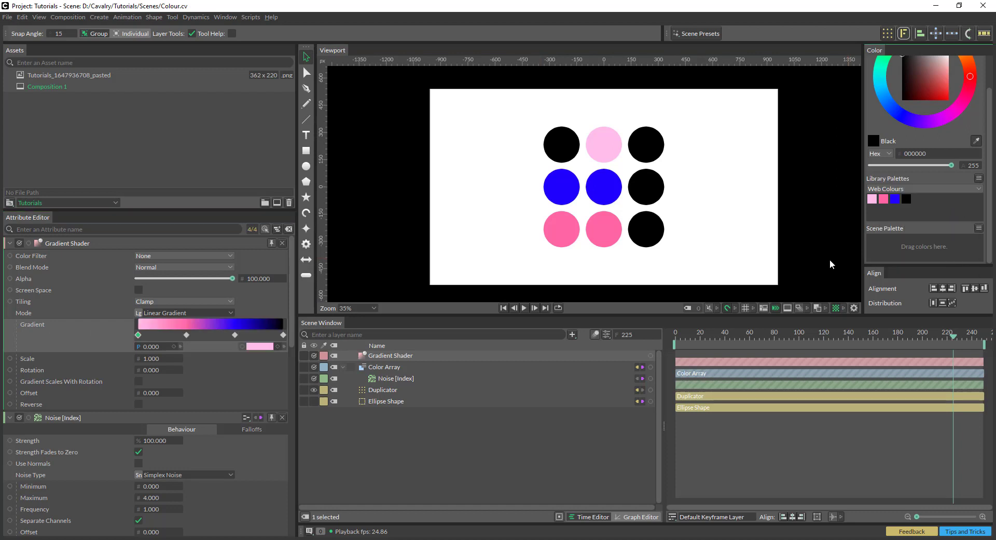
left_click(271, 335)
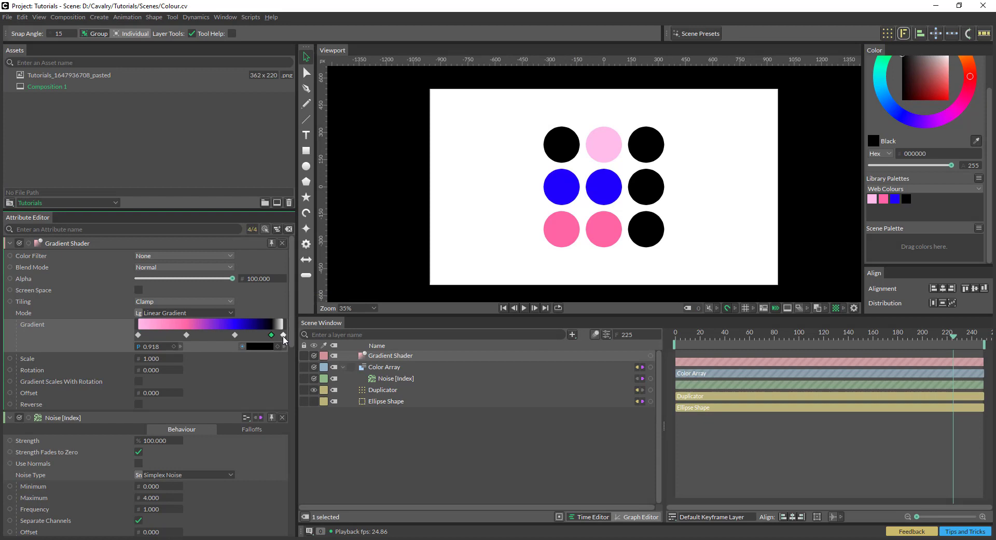
left_click(284, 336)
left_click_drag(270, 336, 297, 338)
- Draw a rectangle left of the circles and connect the Gradient Shader as its fill
left_click_drag(415, 127, 533, 245)
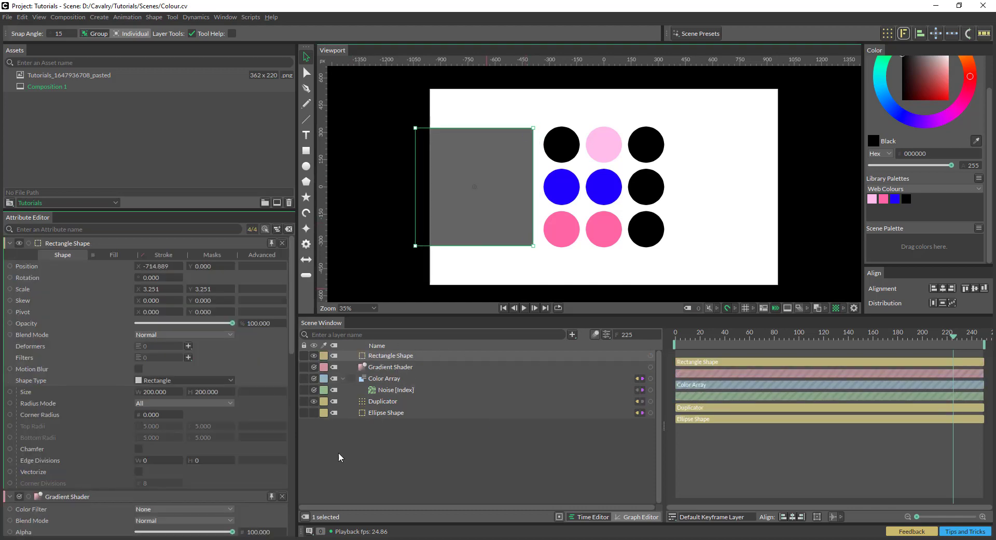
left_click_drag(650, 367, 410, 360)
left_click(541, 363)
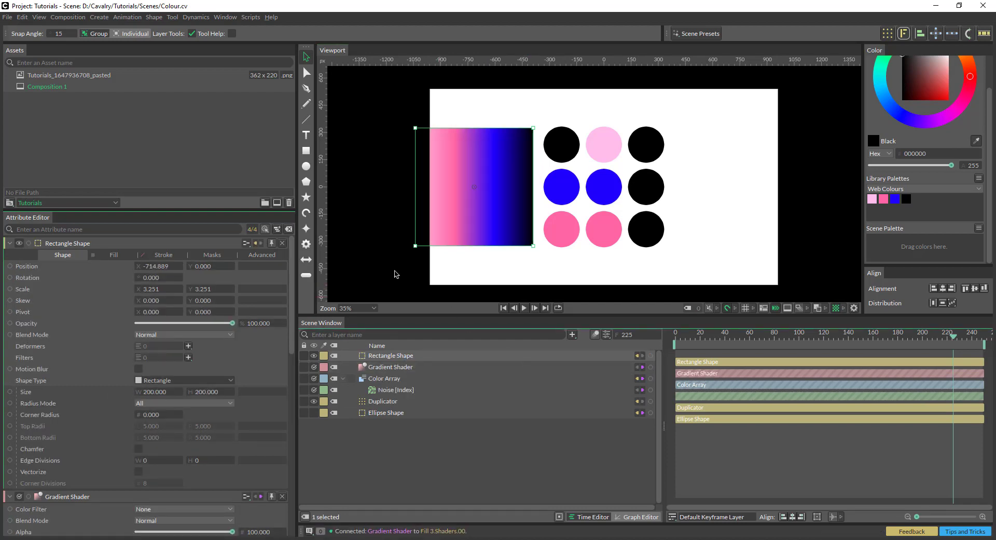
- Set the Gradient Shader's Tiling to Repeat
left_click(401, 368)
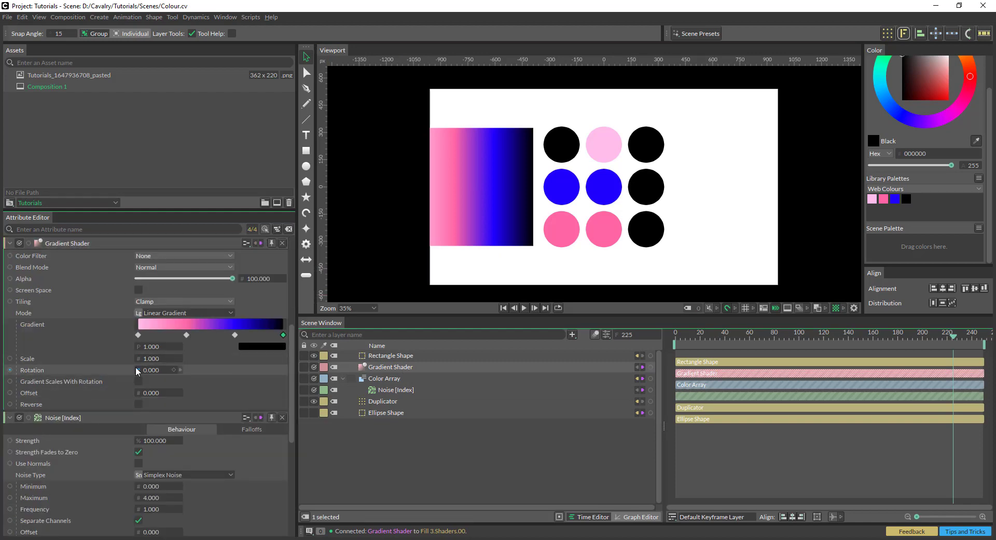
left_click(152, 306)
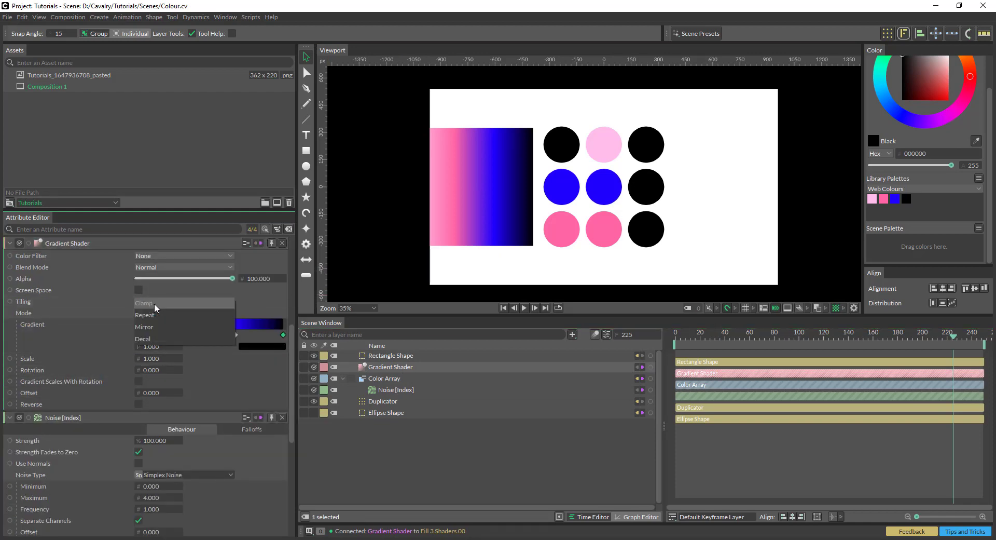
left_click(157, 315)
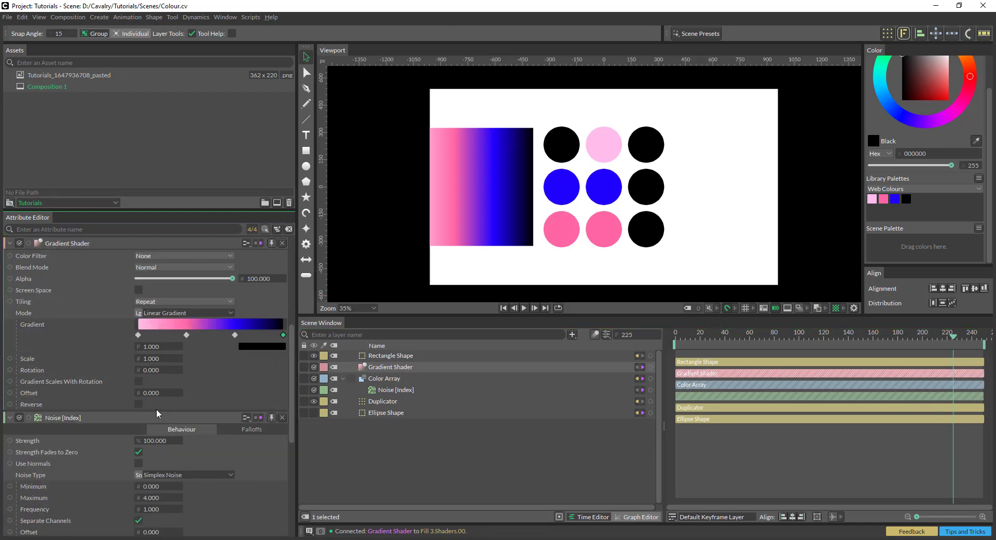
- Drive the gradient Offset with a Frame behaviour at Strength 946, previewing playback to frame 61
right_click(110, 395)
mouse_move(173, 435)
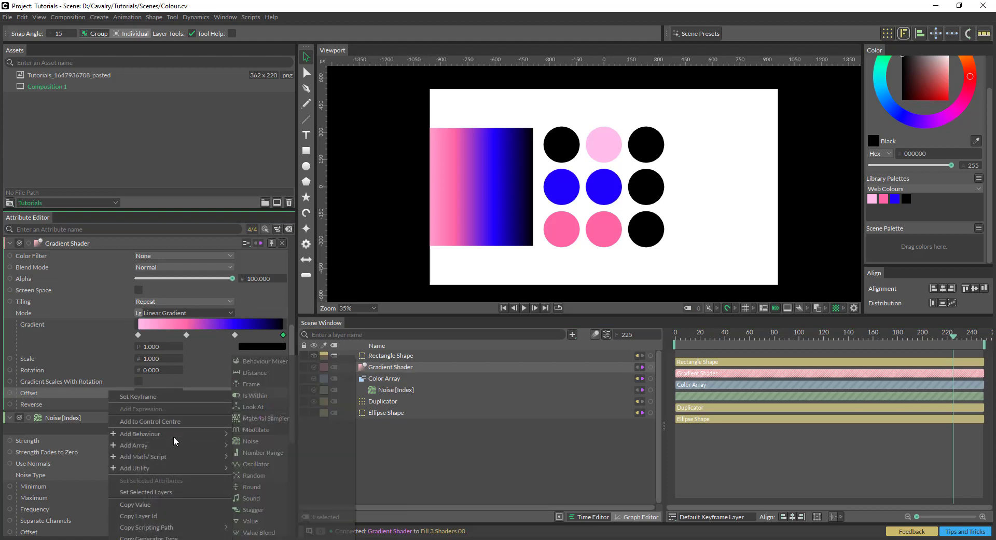
left_click(268, 384)
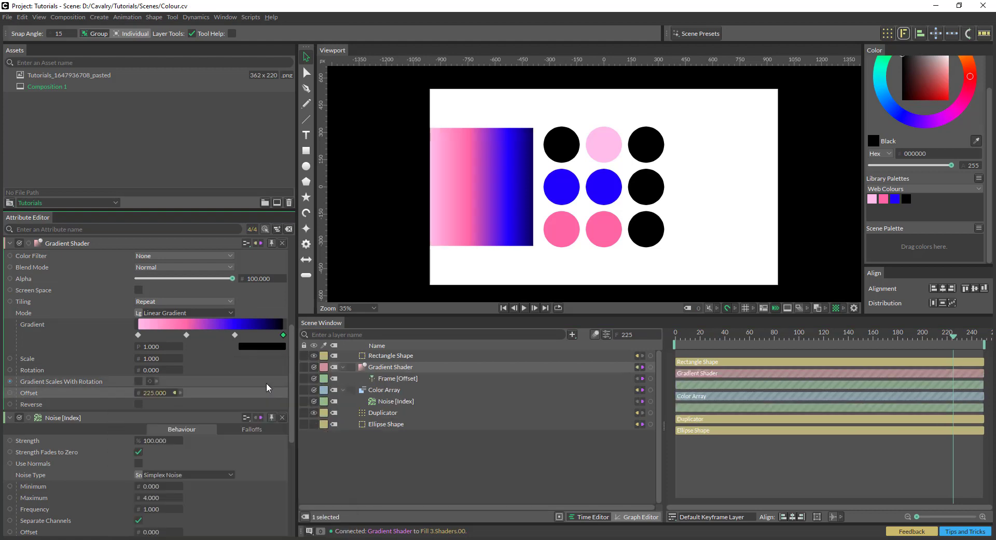
left_click(386, 378)
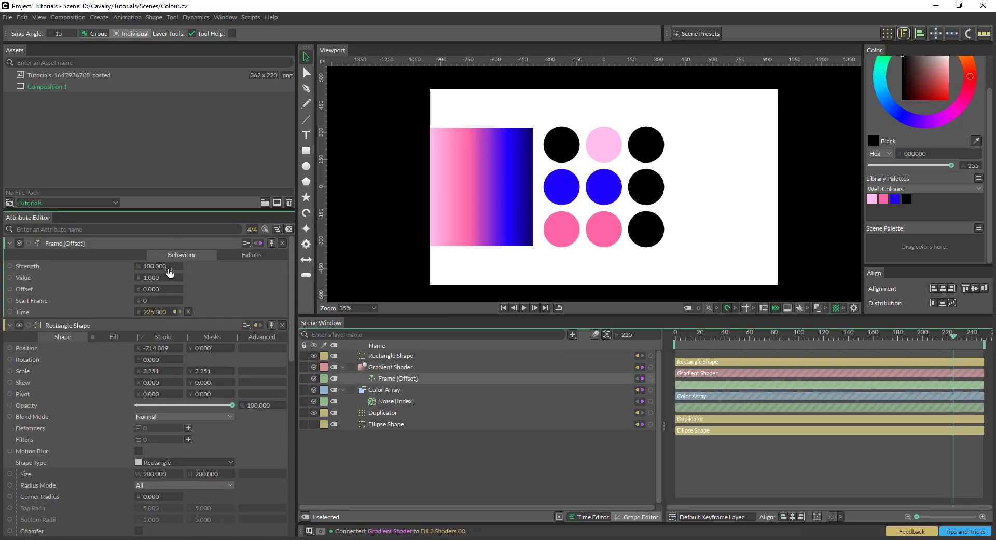
mouse_move(156, 266)
left_mouse_down()
mouse_move(176, 266)
mouse_move(160, 268)
left_mouse_up()
key("space")
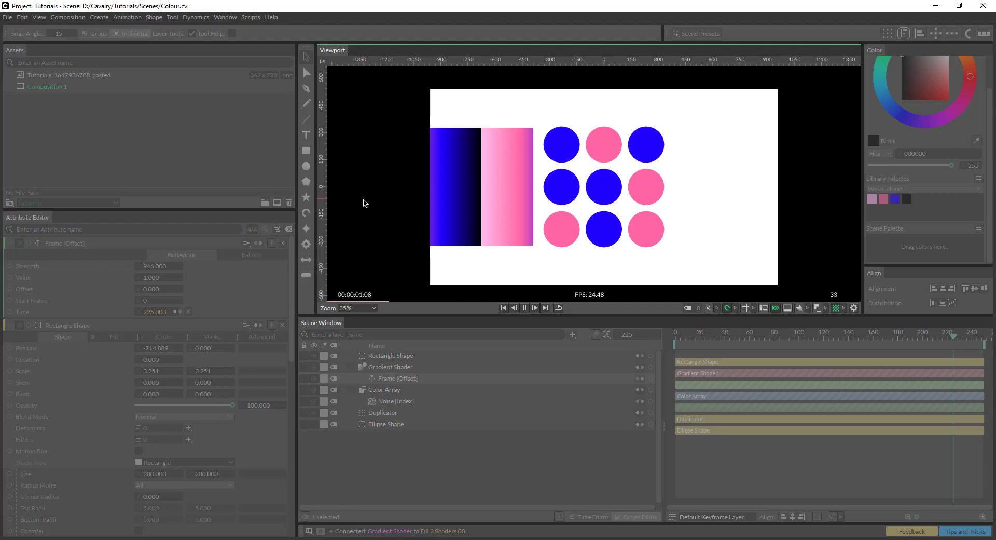
key("space")
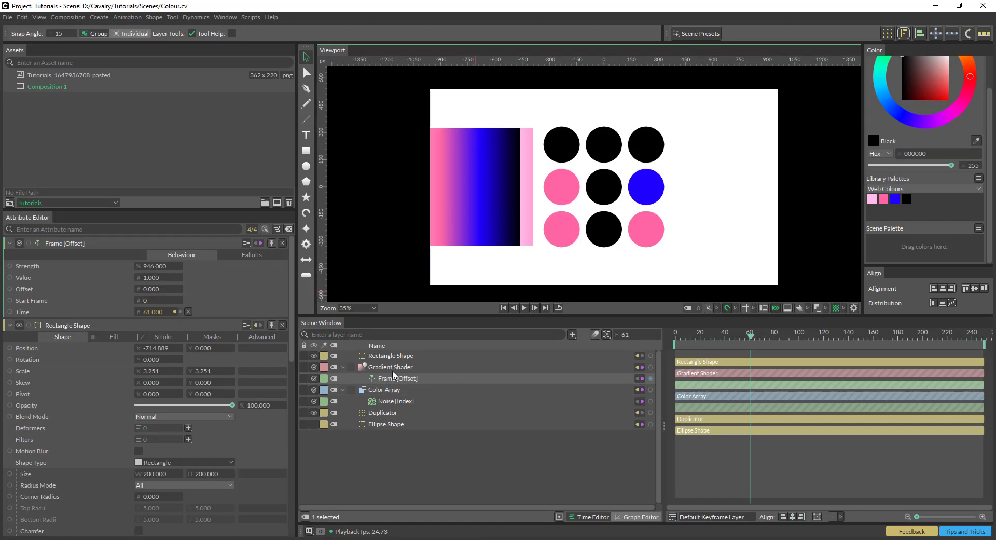
- Duplicate the circle grid and its ellipse, and add an Index To Color layer
key("ctrl+d")
left_click(572, 334)
type("inde")
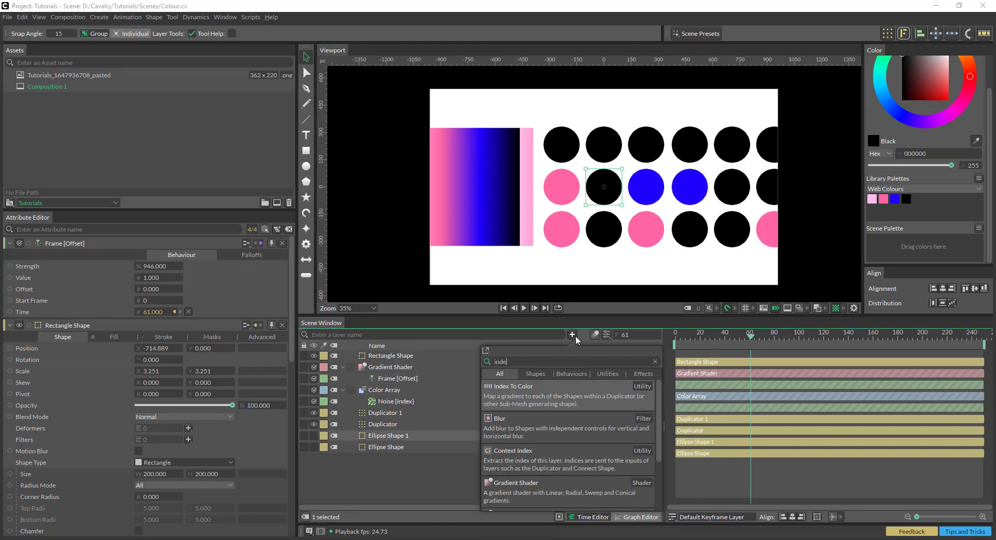
key("Return")
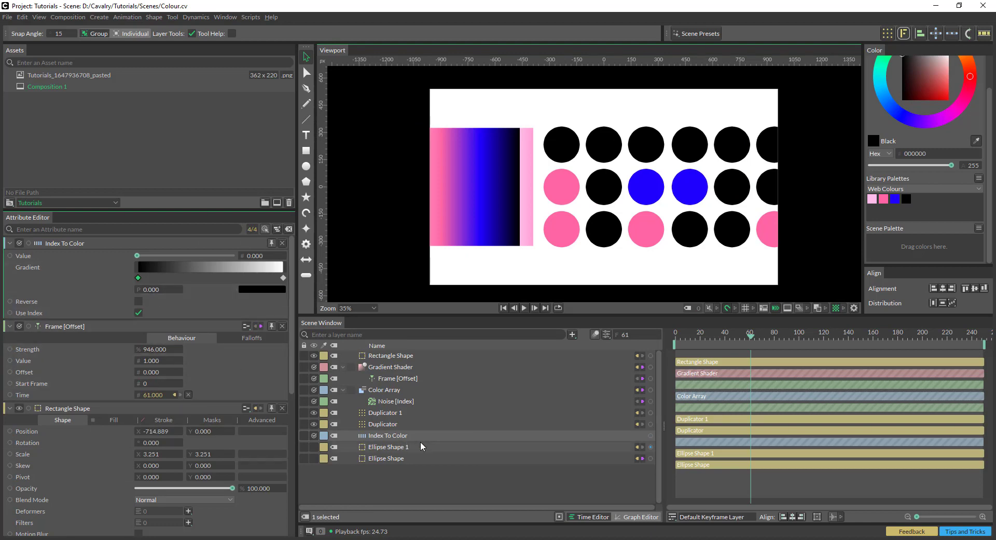
- Replace Ellipse Shape 1's Color Array fill link with the Index To Color layer
left_click(475, 446)
left_click(114, 254)
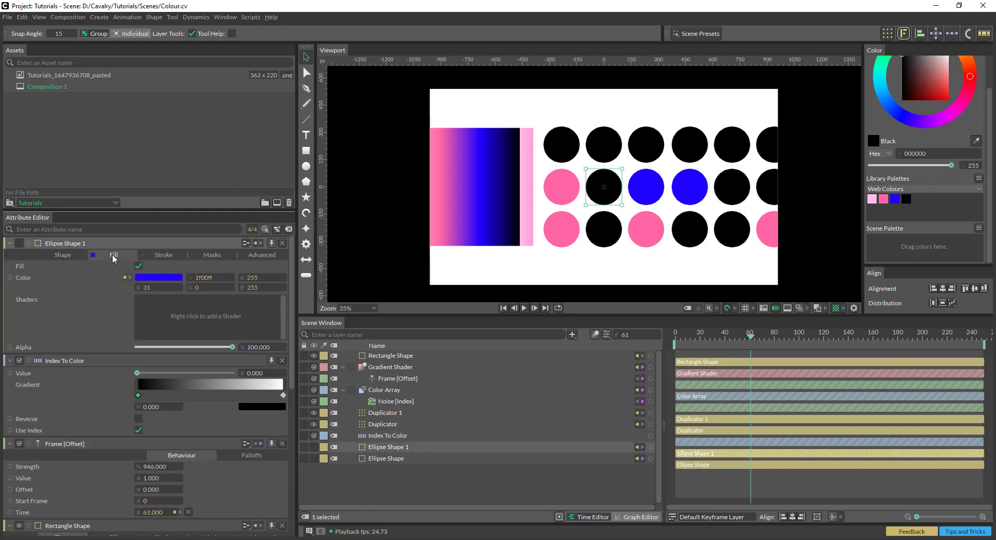
left_click(126, 279)
left_click(352, 277)
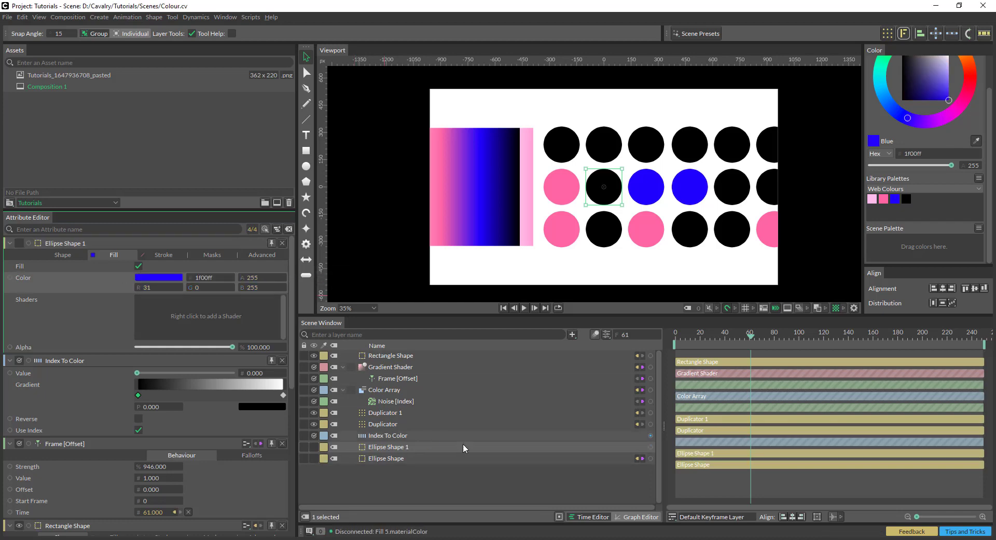
left_click_drag(650, 435, 162, 277)
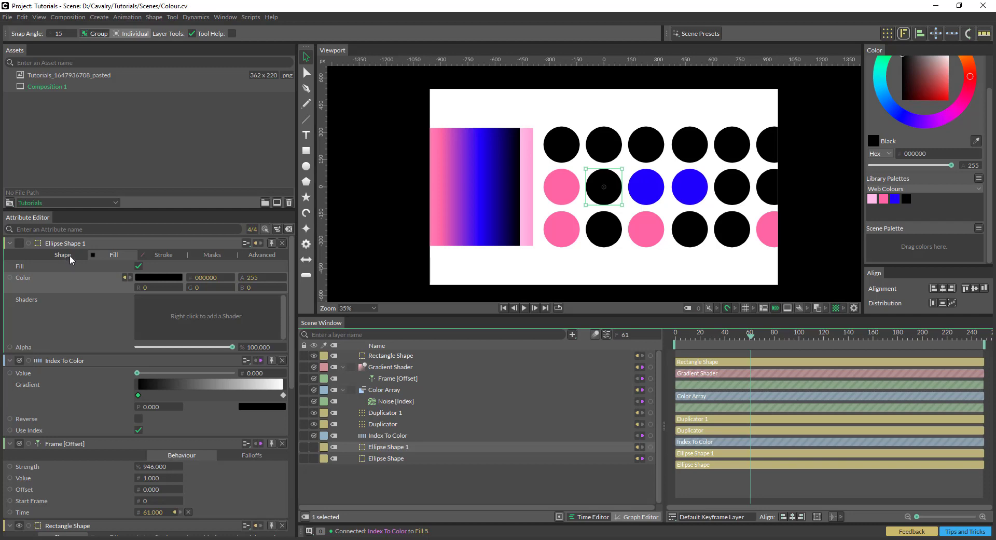
- Set the Index To Color gradient from the Web Colours palette
left_click(395, 436)
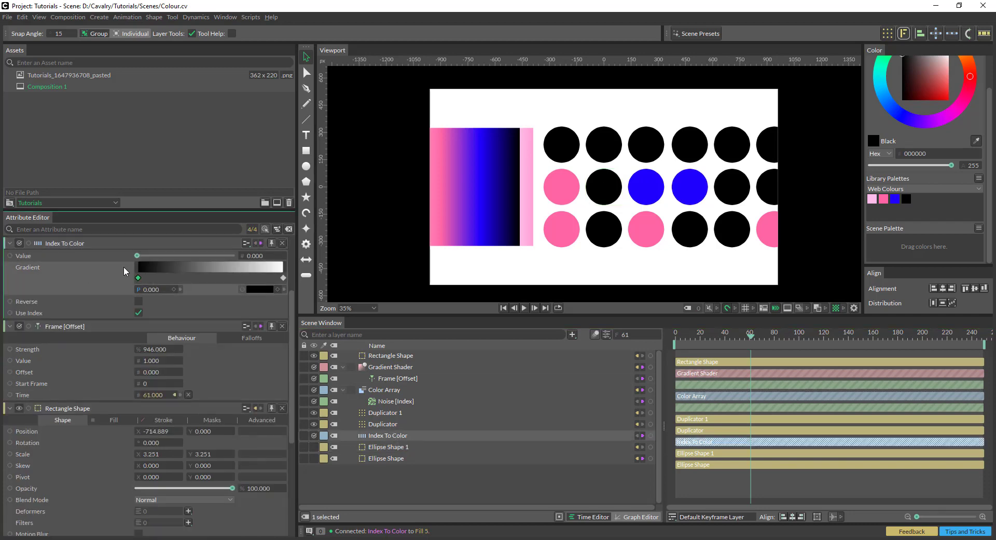
left_click(977, 178)
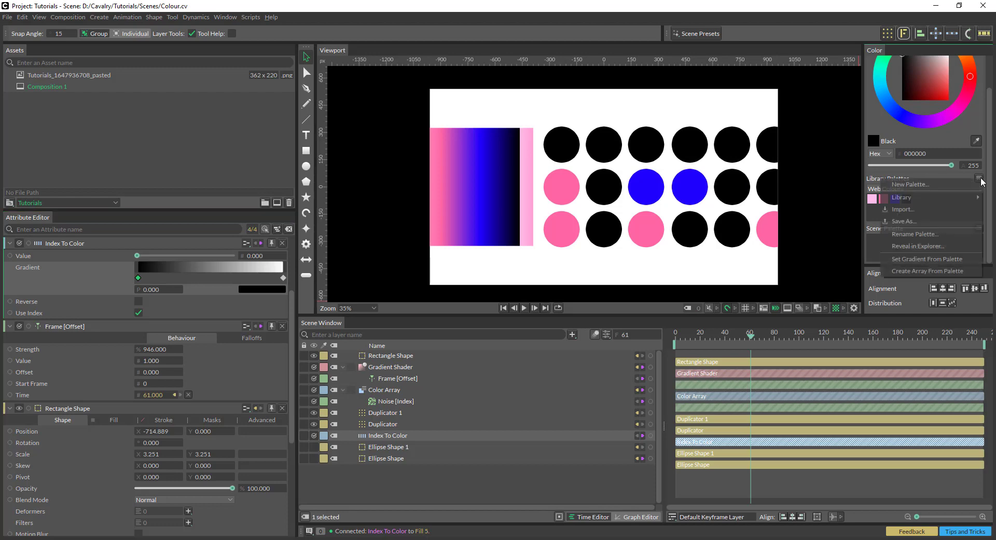
left_click(957, 260)
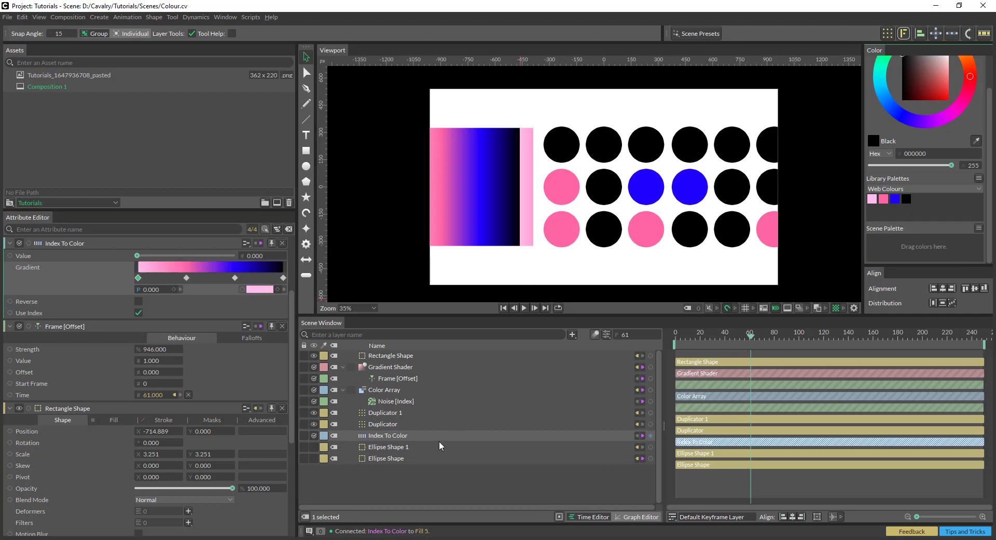
- Make Duplicator 1 repeat Ellipse Shape 1 instead of the original Ellipse Shape
left_click(398, 412)
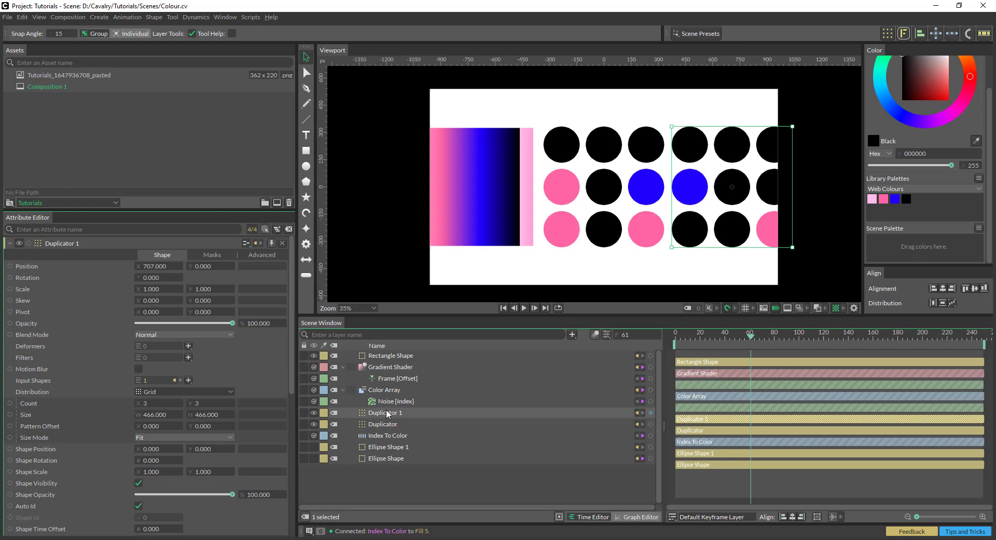
mouse_move(185, 380)
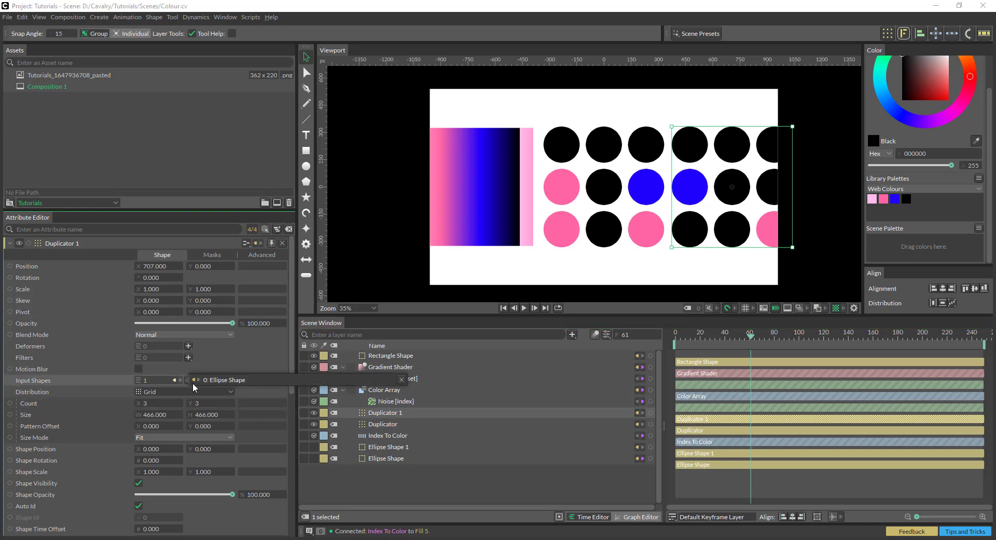
left_click(400, 378)
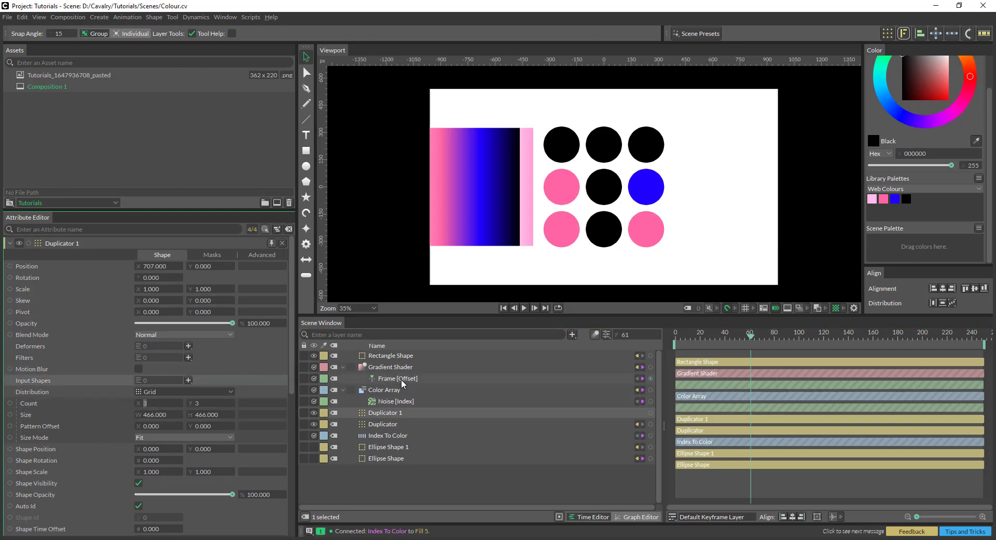
left_click_drag(374, 446, 176, 379)
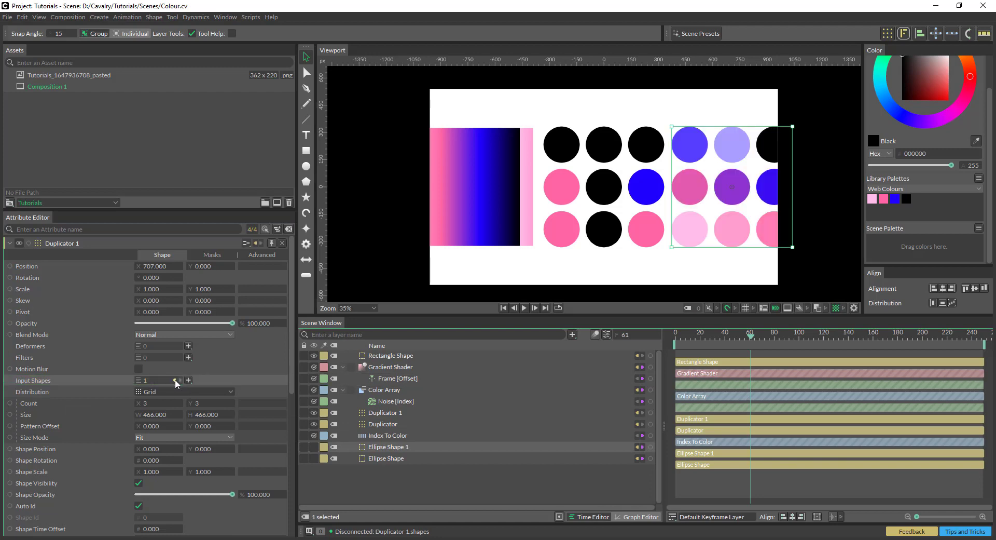
- Move the second grid left to 400,-13, grow it to 5×5, and add then delete a gradient stop
left_click_drag(699, 188, 643, 191)
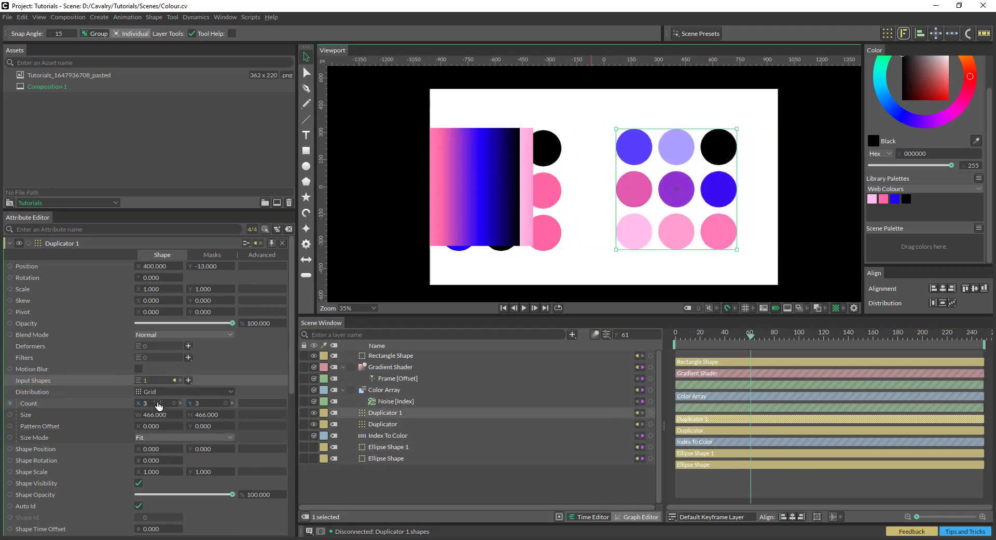
left_click_drag(156, 403, 501, 403)
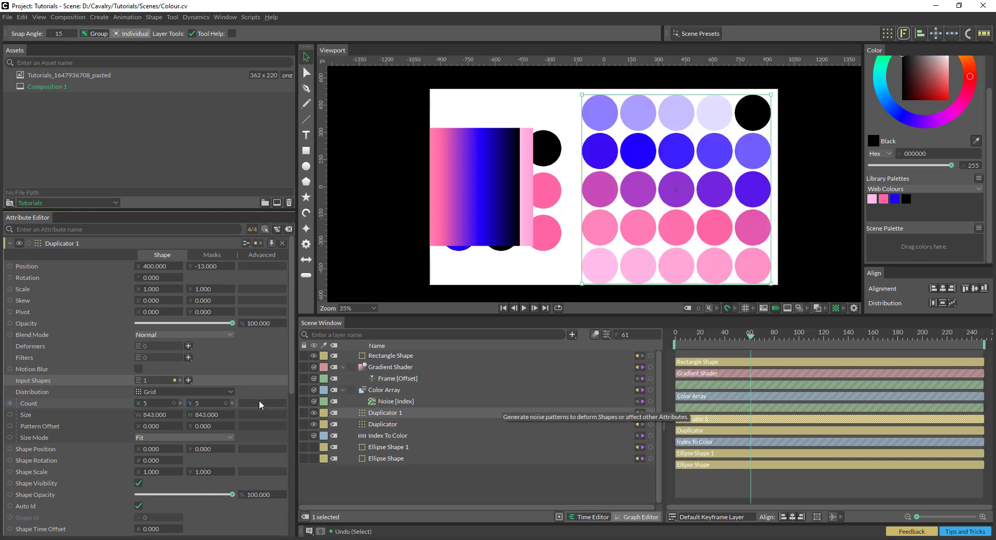
left_click(391, 436)
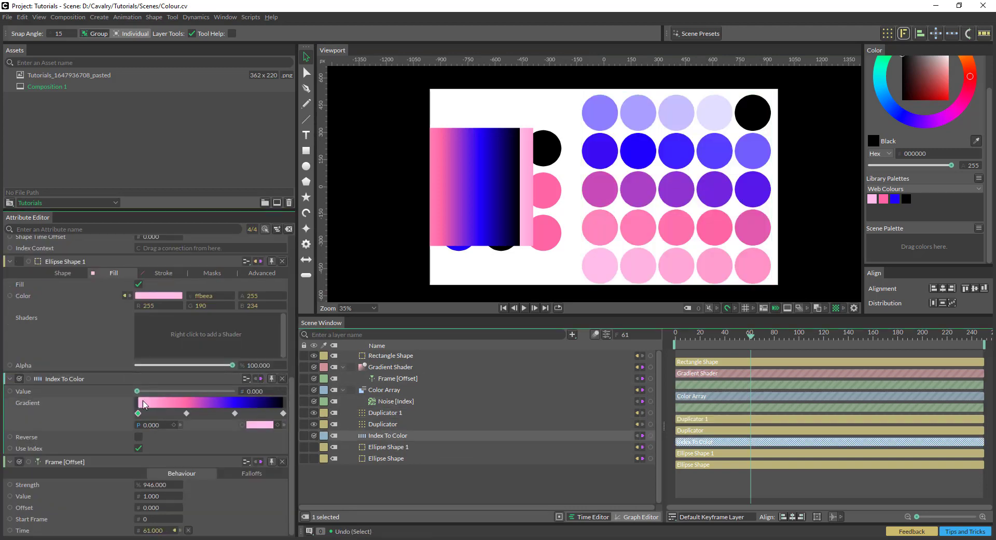
left_click(276, 413)
key("Delete")
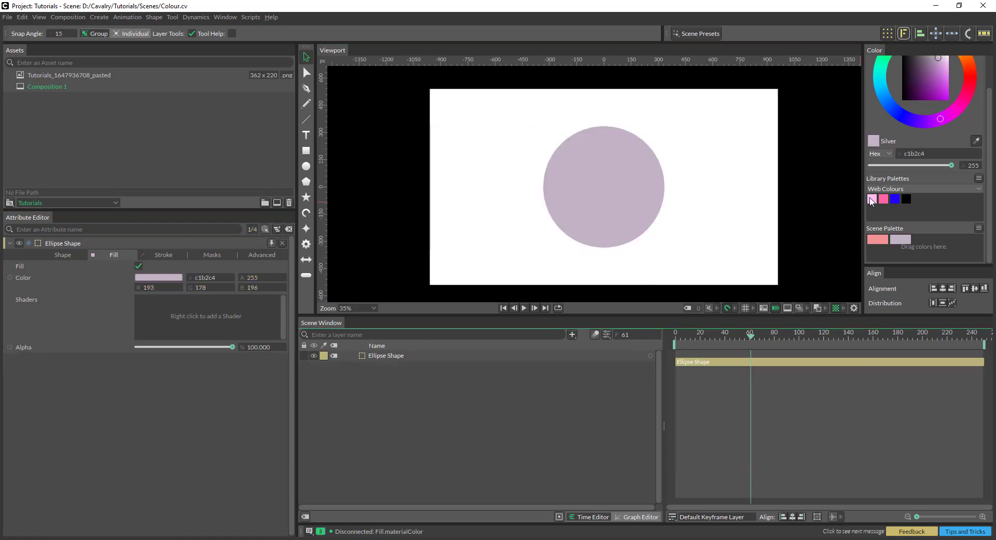
- Try light pink, blue, salmon and silver palette colours on the lilac circle
left_click(652, 212)
left_click_drag(872, 199, 661, 213)
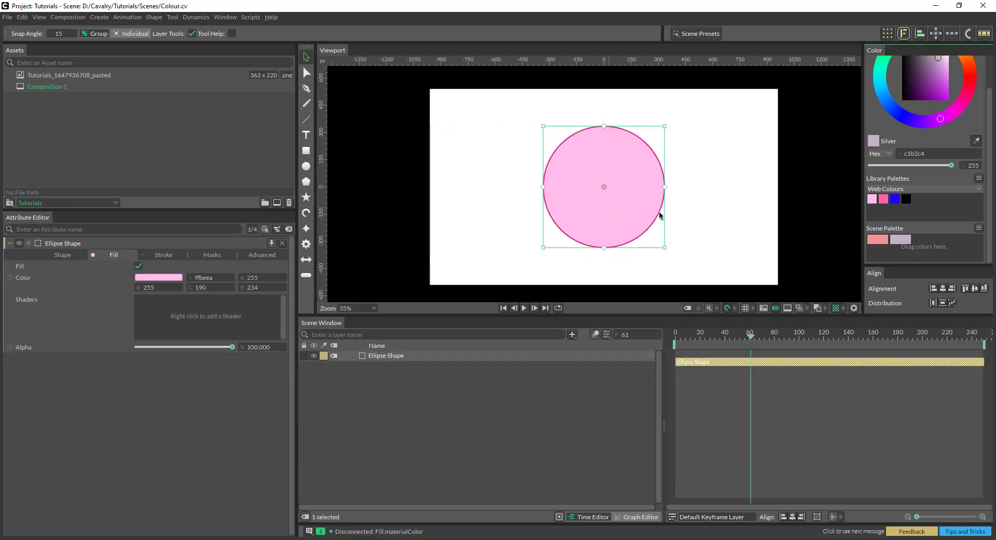
left_click_drag(884, 199, 646, 214)
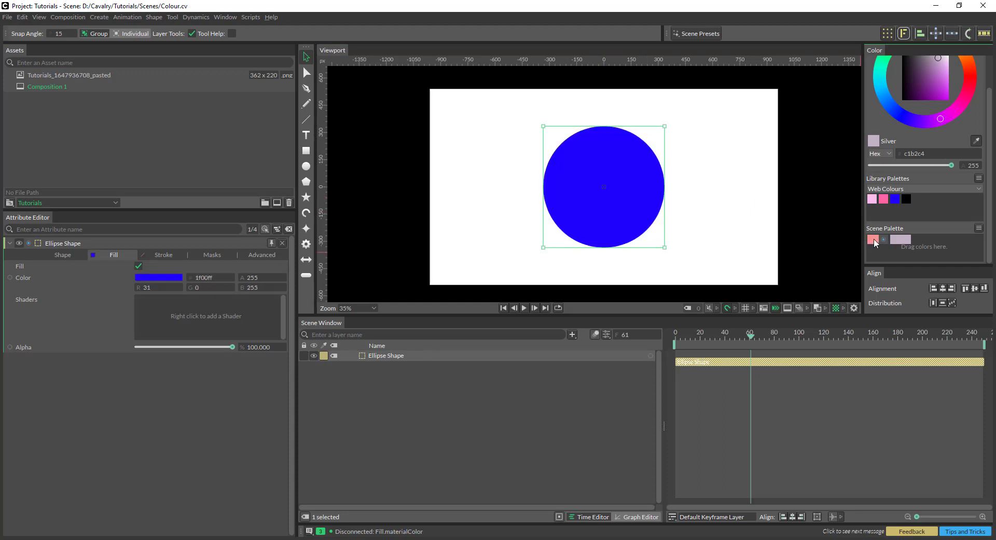
left_click_drag(876, 246, 652, 215)
left_click_drag(902, 240, 633, 218)
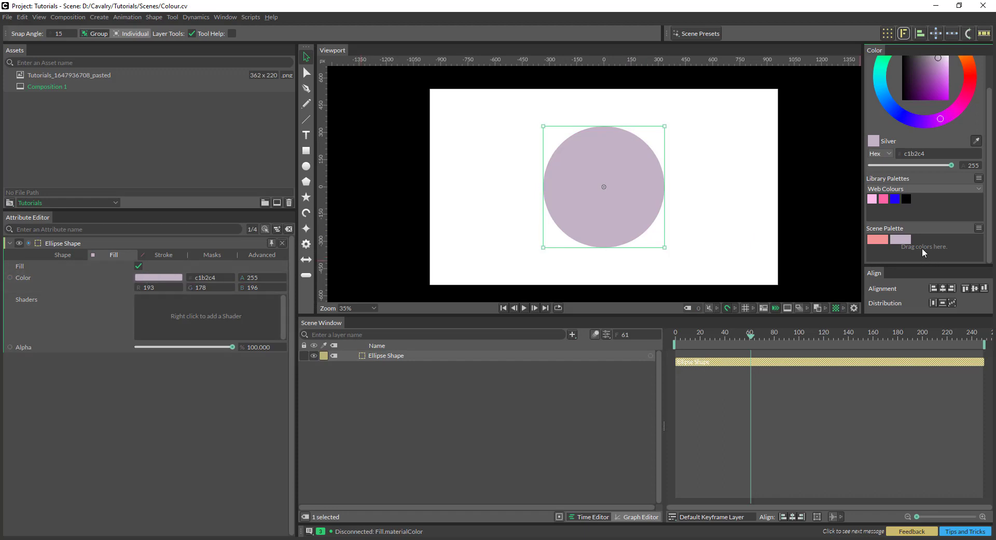
- Link the circle's Fill Color to the Dark Salmon Scene Palette swatch, move it up-left, and duplicate it
left_click_drag(882, 239, 155, 281)
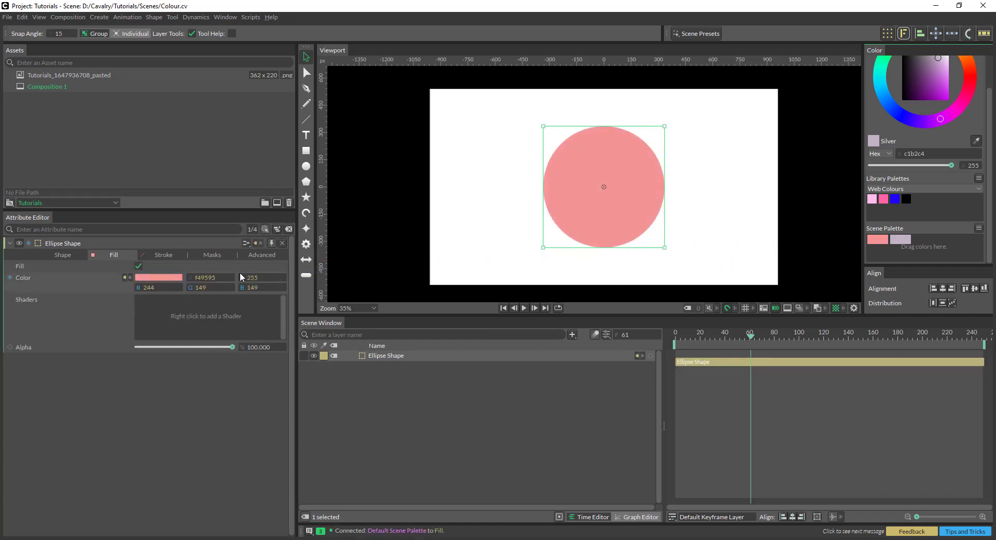
left_click_drag(627, 223, 649, 251)
key("ctrl+d")
key("ctrl+d")
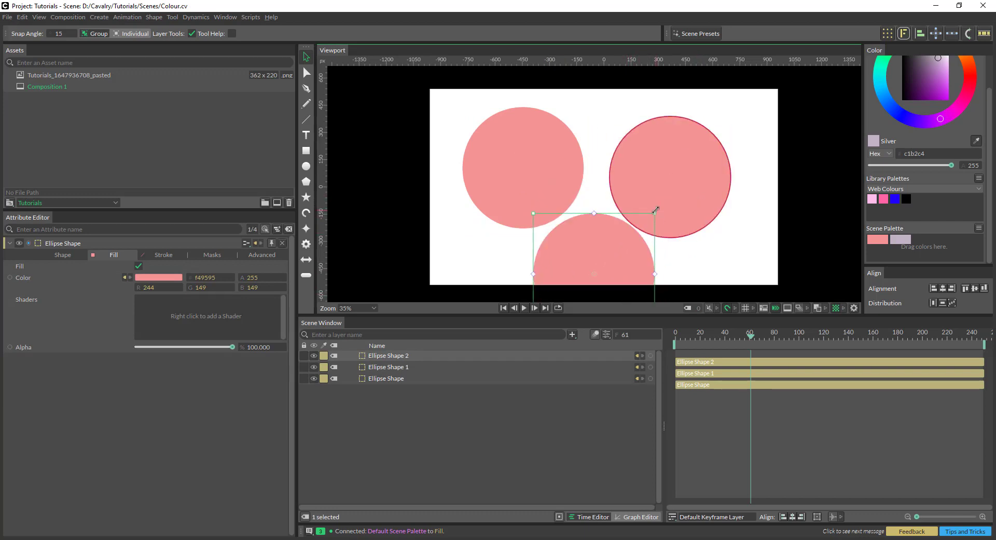
- Shrink the bottom ellipse and recolour the salmon palette swatch to Rosy Brown
left_click_drag(654, 212, 607, 242)
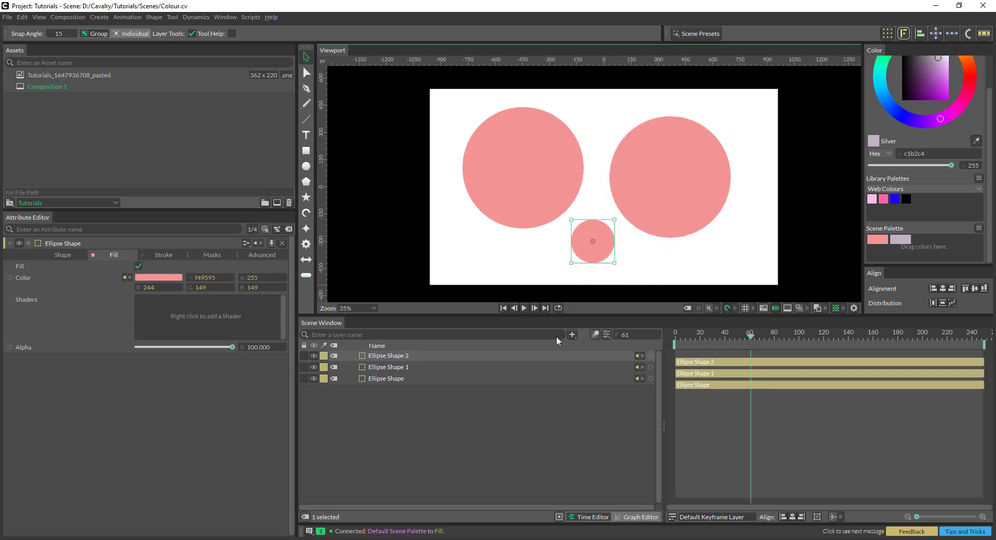
double_click(871, 241)
left_click_drag(887, 151, 889, 125)
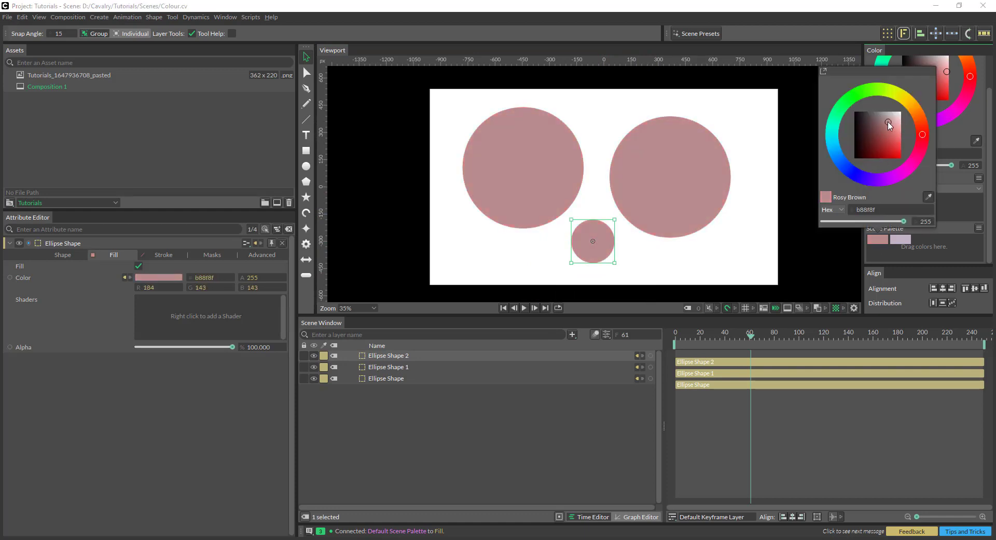
left_click(935, 252)
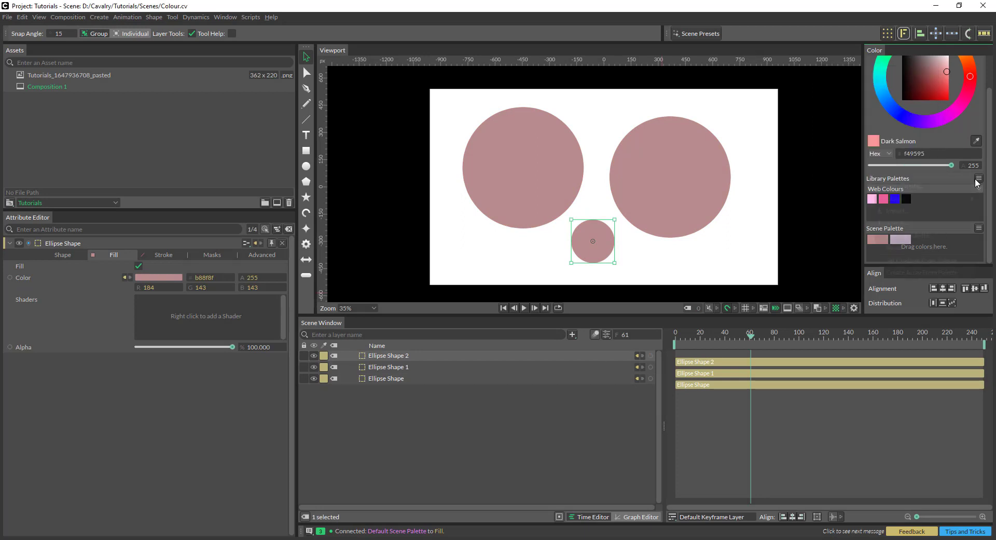
- Create a Color Array from Web Colours, put lilac in slot 2, and connect the Scene Palette
left_click(979, 178)
left_click(924, 271)
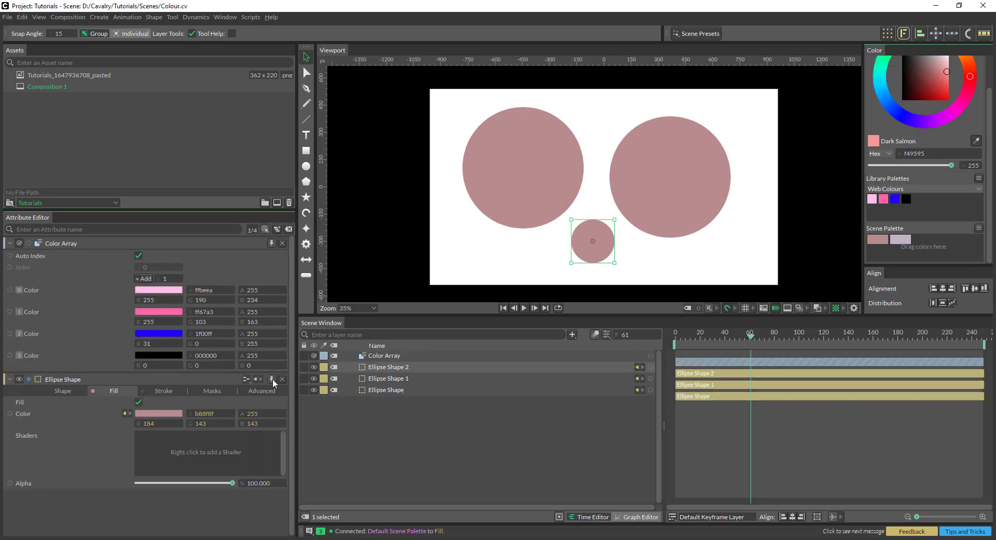
left_click(354, 356)
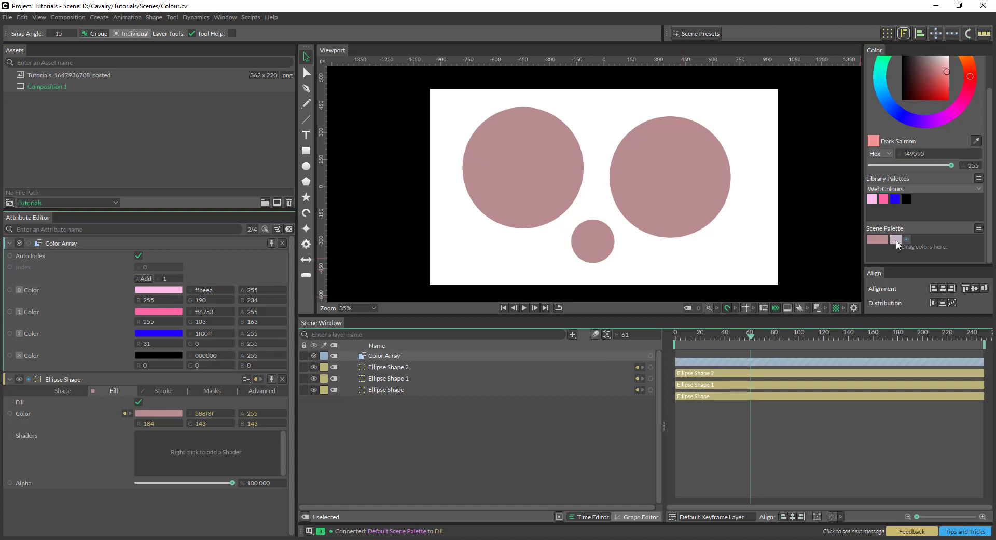
left_click_drag(898, 245, 174, 341)
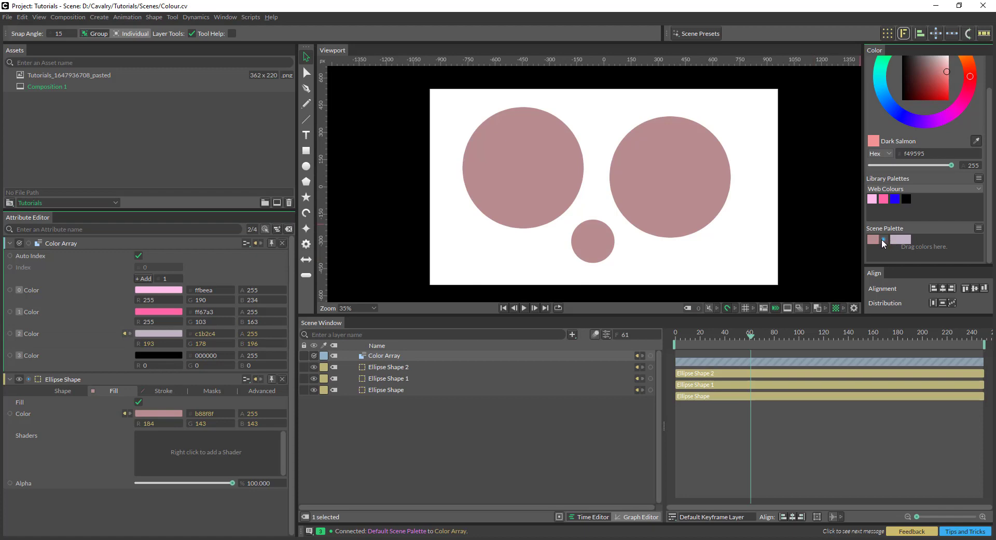
left_click_drag(884, 243, 162, 316)
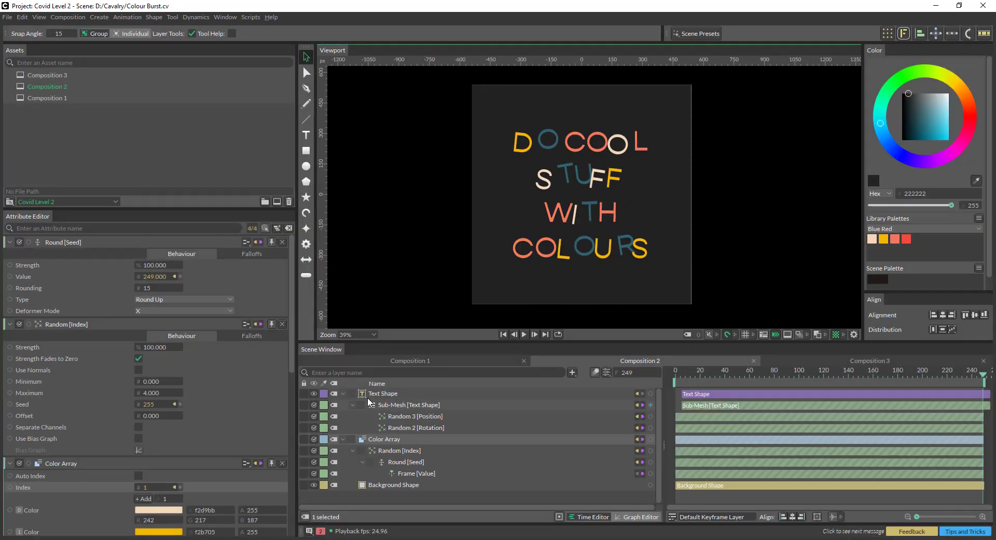
left_click(369, 394)
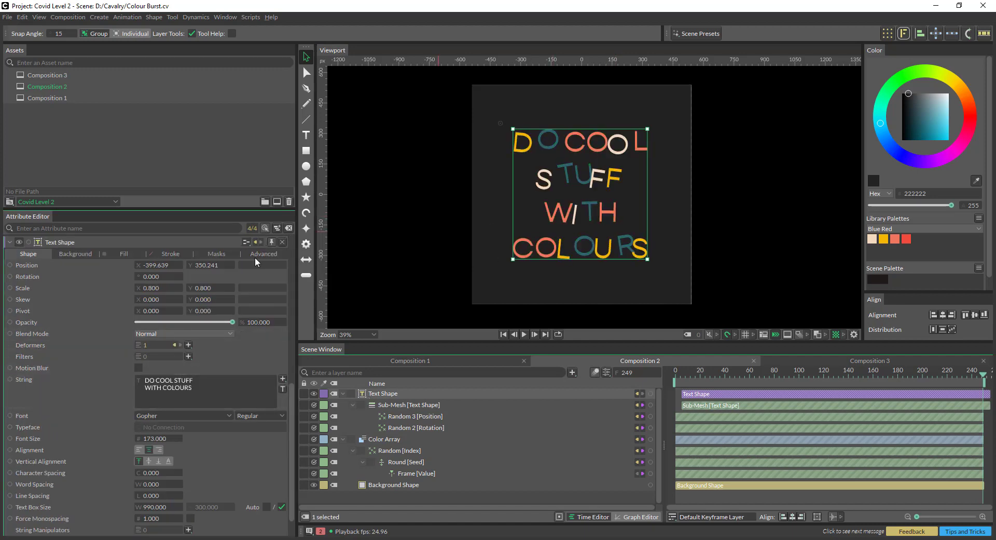
left_click(189, 344)
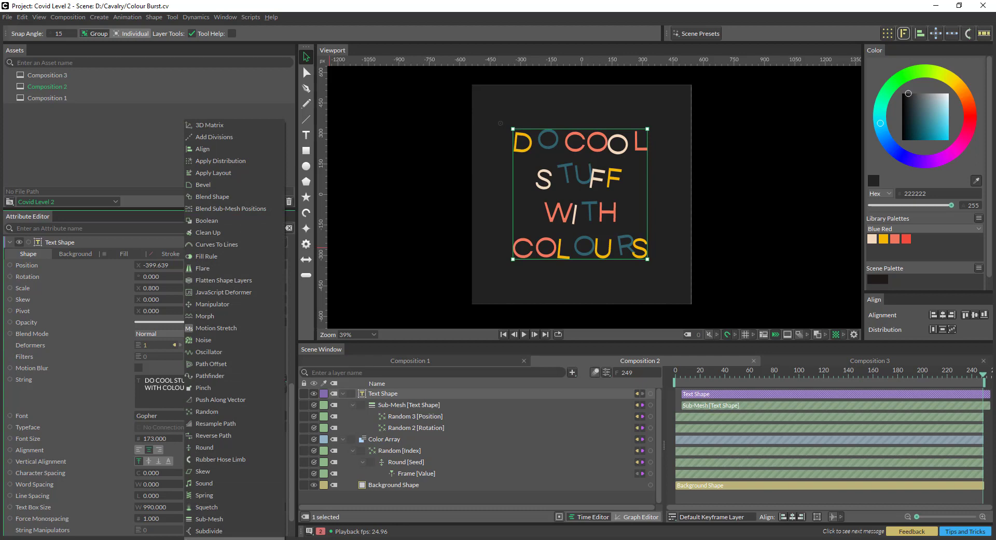
left_click(410, 405)
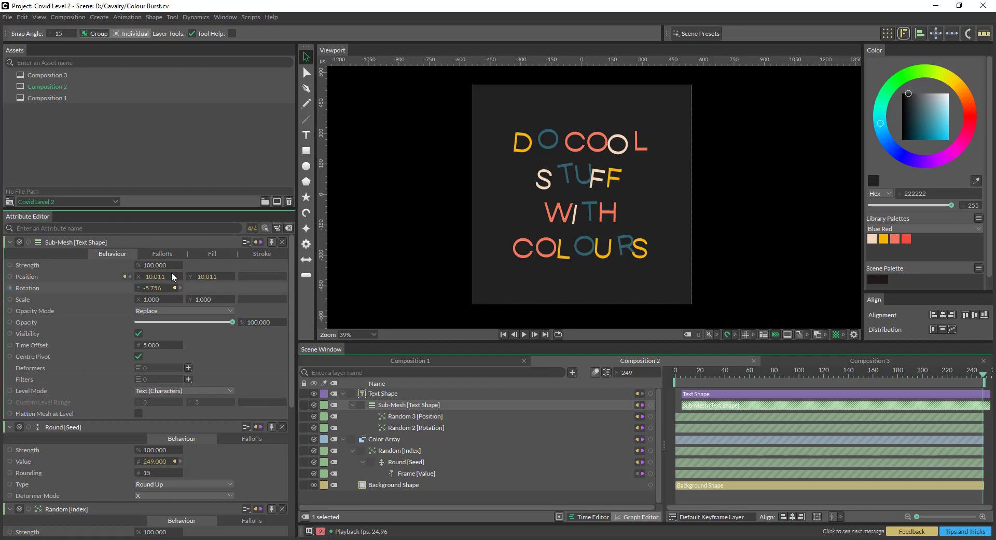
left_click(182, 391)
left_click(180, 377)
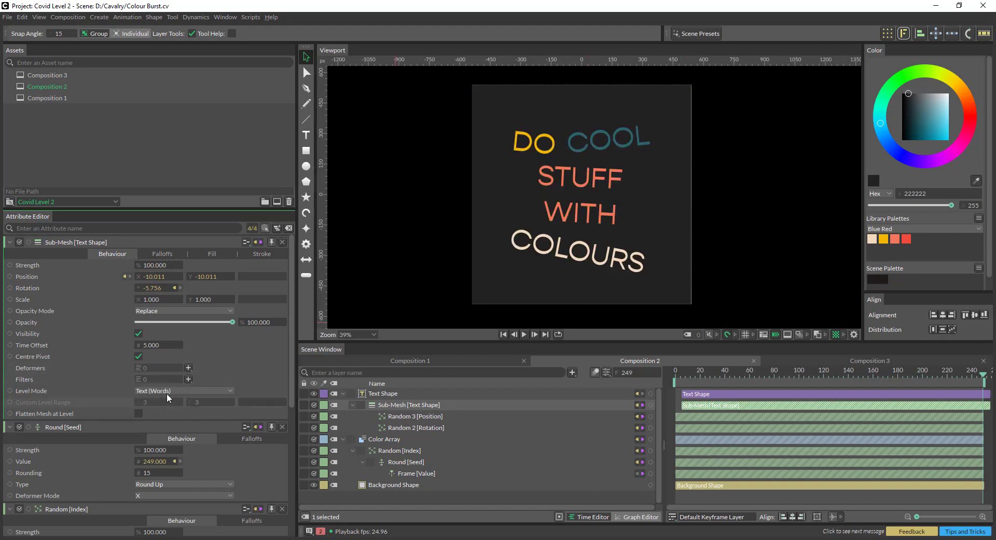
left_click(167, 391)
left_click(168, 381)
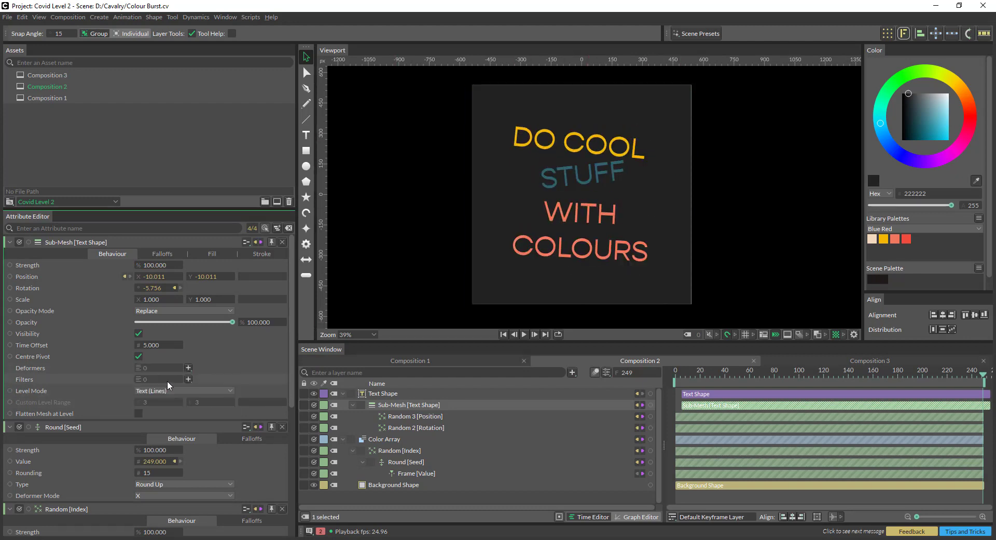
left_click(166, 390)
left_click(172, 413)
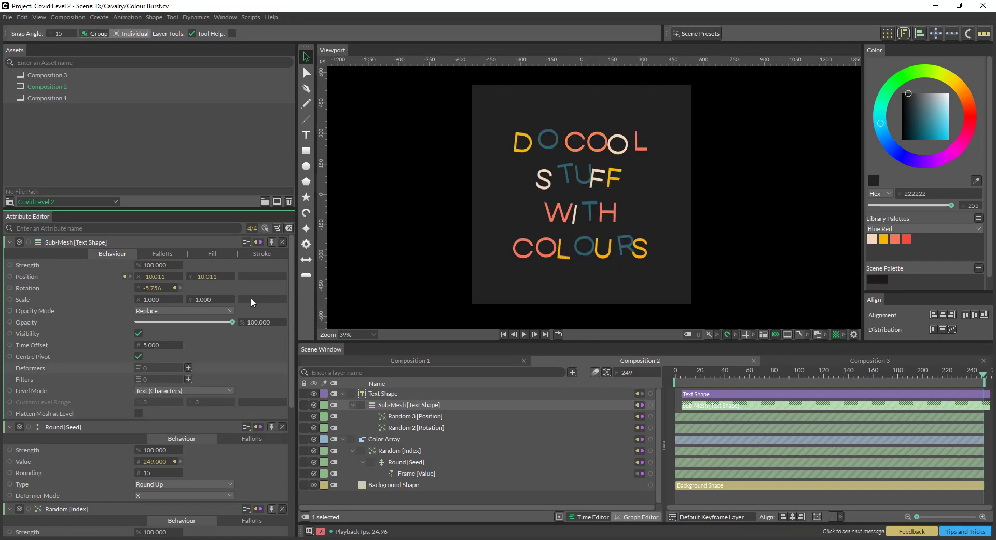
- Review the Sub-Mesh fill, Color Array, Random [Index] and Round [Seed] settings, then play the animation
left_click(217, 254)
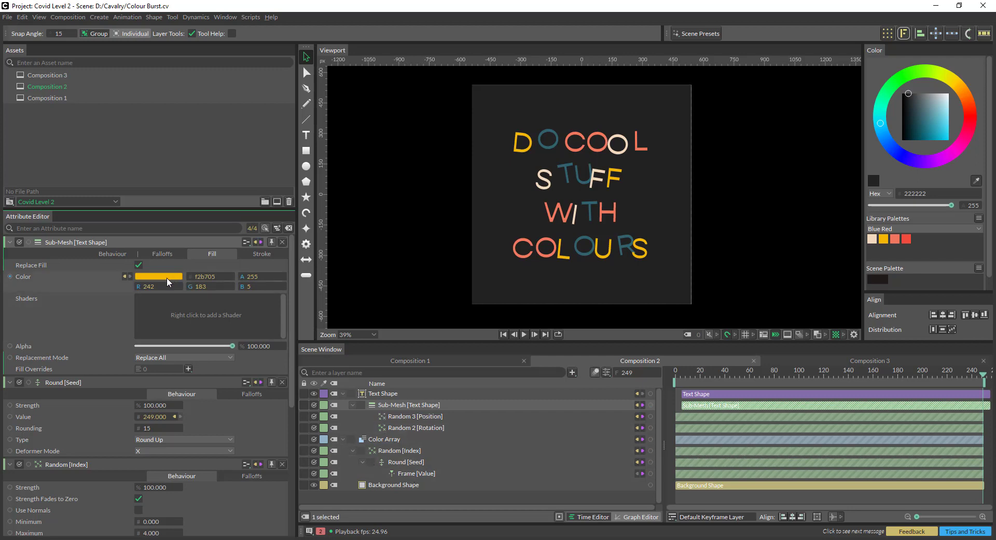
left_click(393, 439)
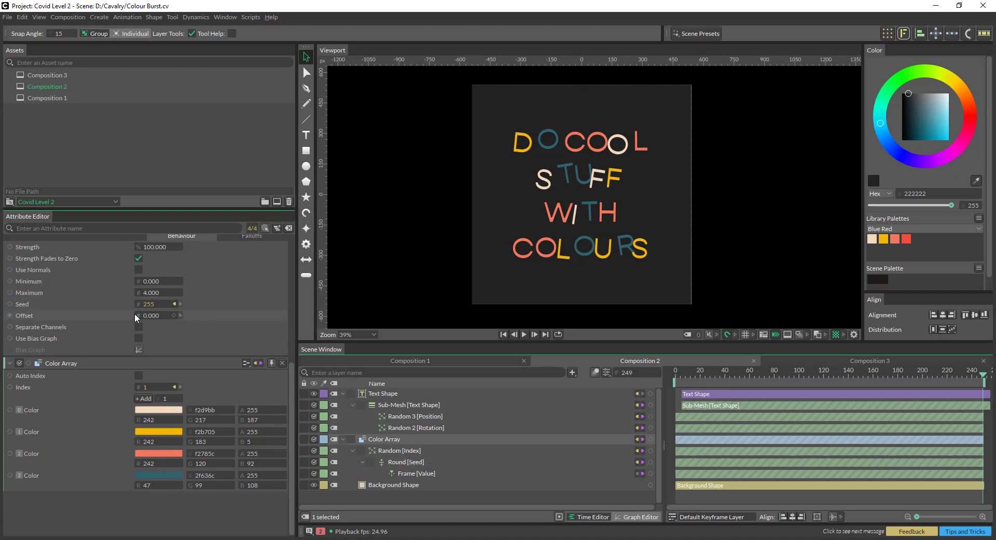
left_click(399, 451)
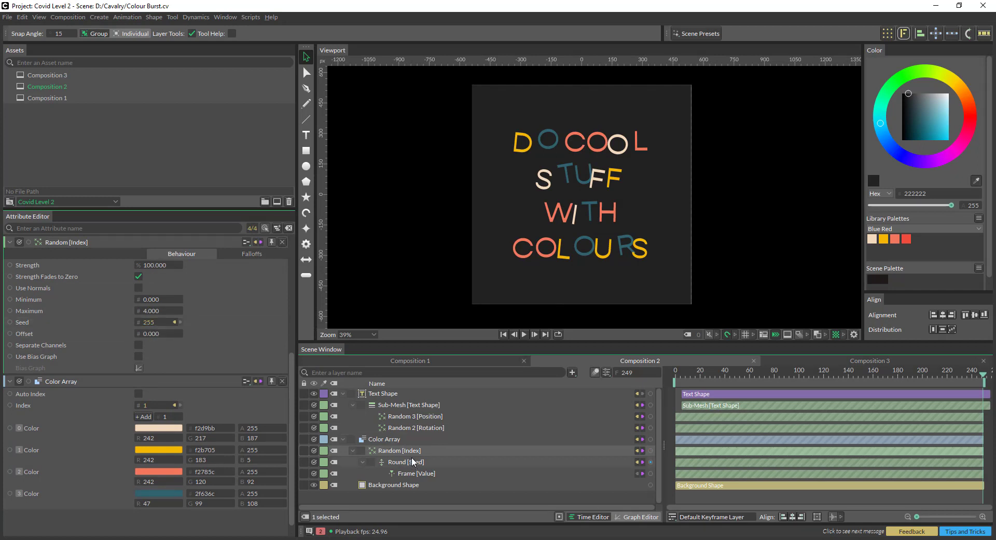
left_click(174, 322)
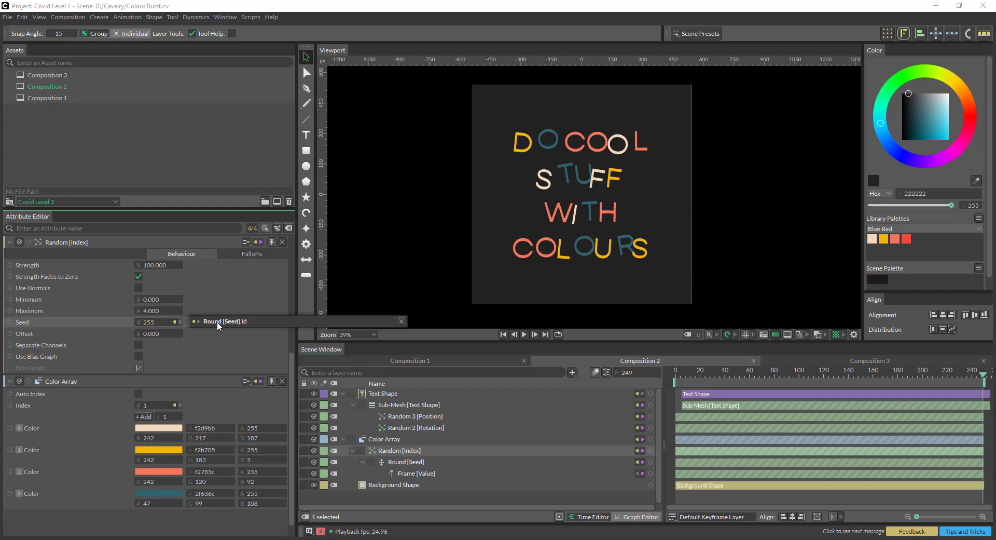
left_click(217, 322)
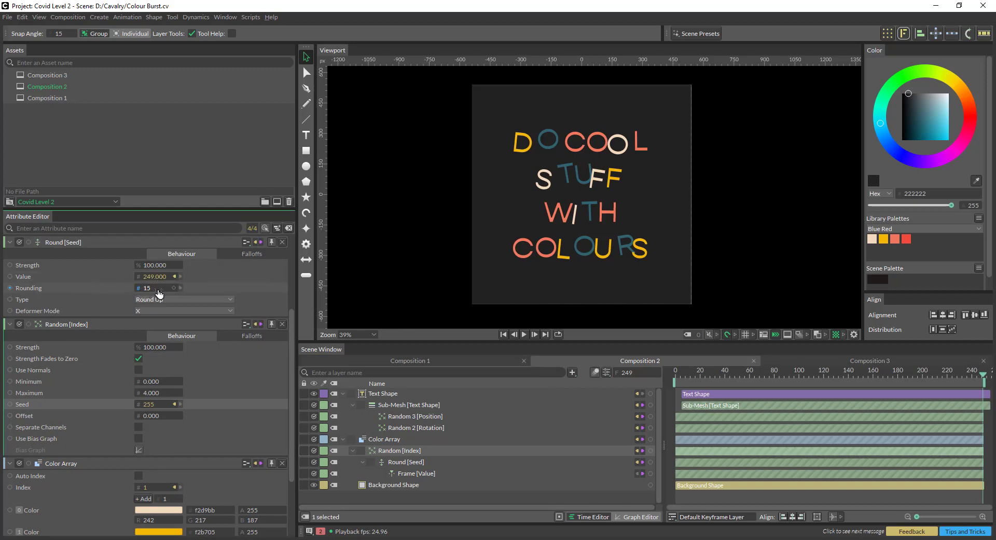
left_click(524, 334)
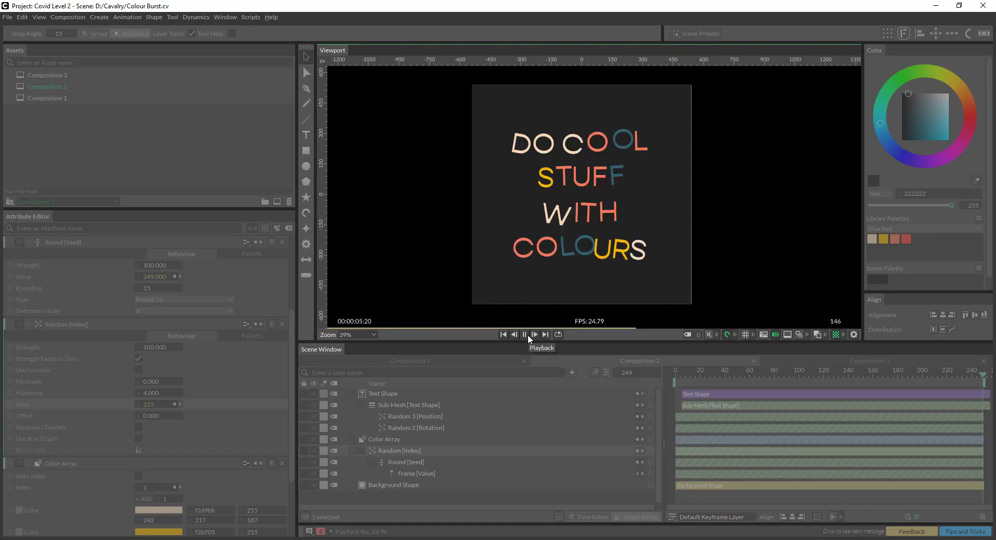
- Pause the animation playback
left_click(528, 335)
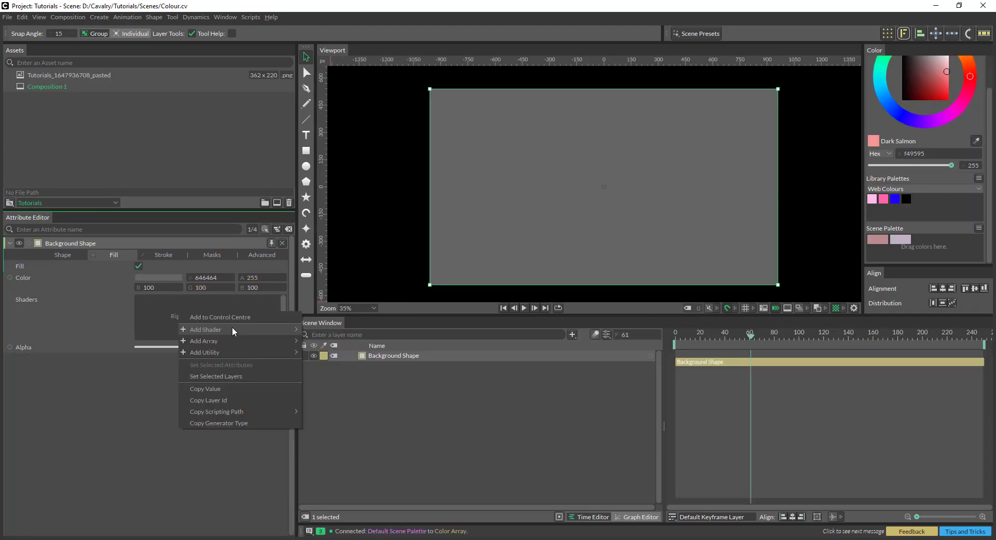
- Add a Multi-Point Gradient Shader to the Background Shape's Shaders, then deselect everything
mouse_move(235, 327)
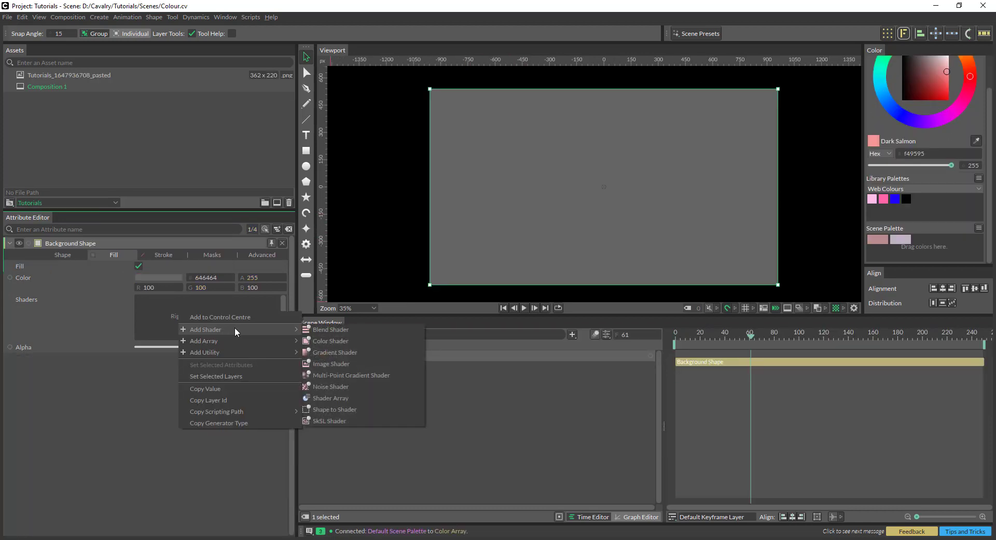
left_click(357, 375)
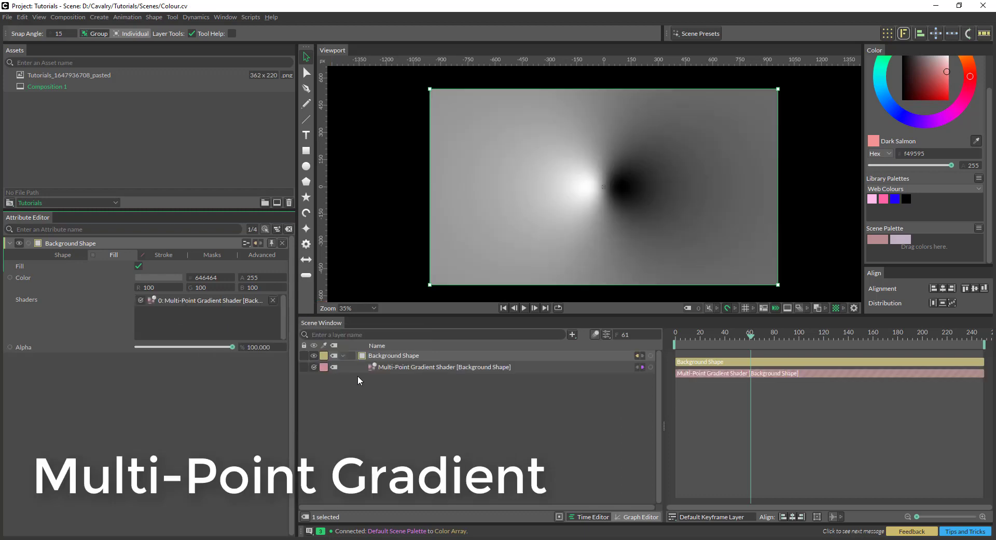
left_click(488, 403)
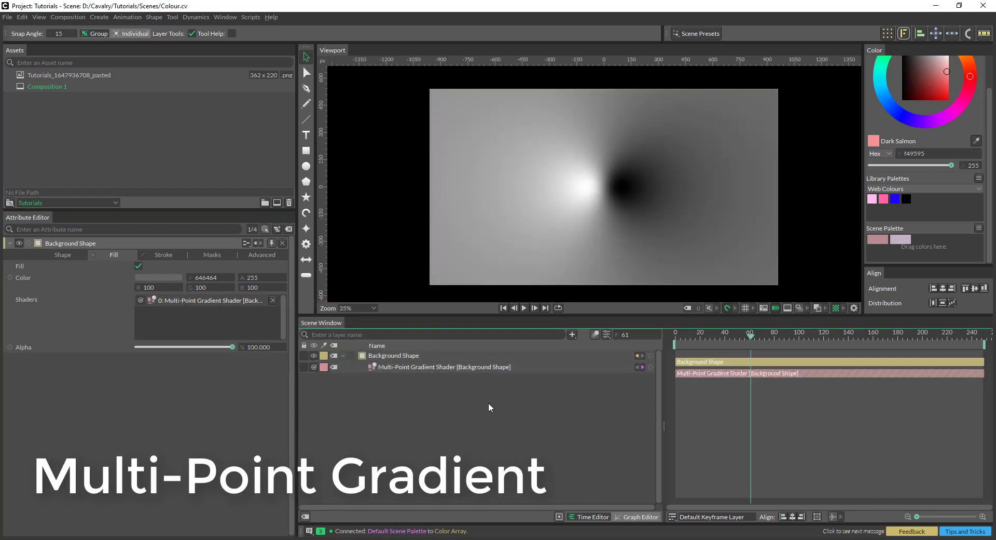
- Delete the extra nulls and duplicate the original to get Null, Null 1, Null 2 and Null 3
key("ctrl+shift+n")
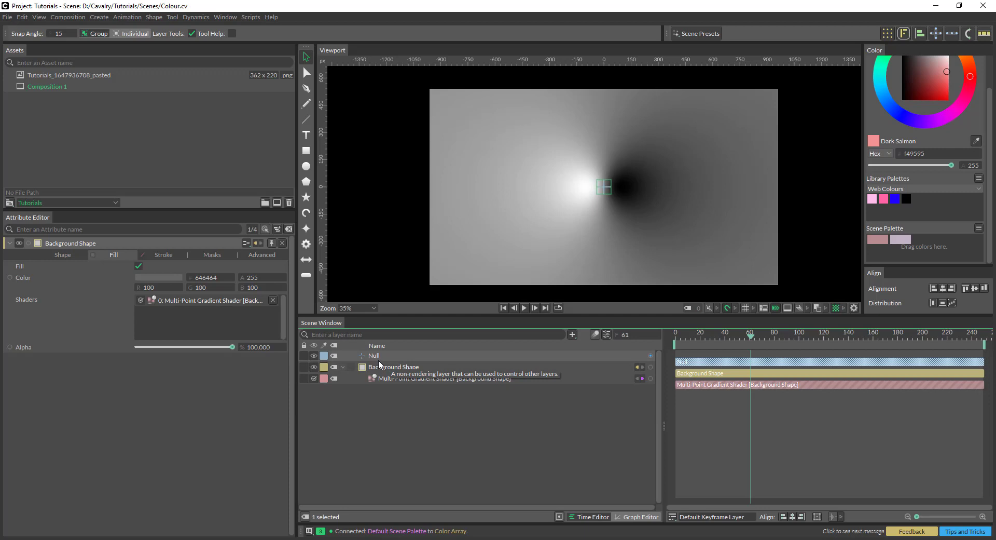
key("ctrl+shift+n")
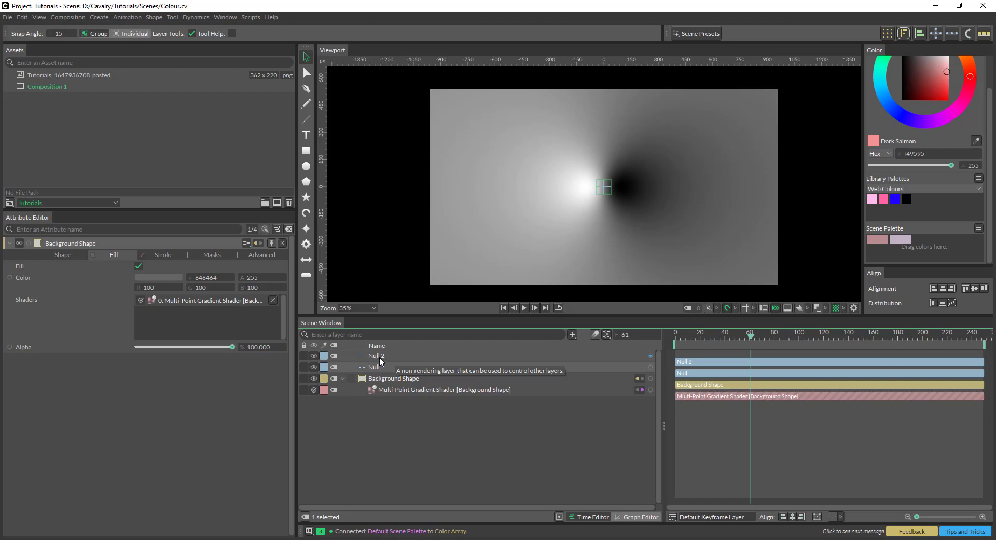
key("ctrl+shift+n")
left_click(383, 366)
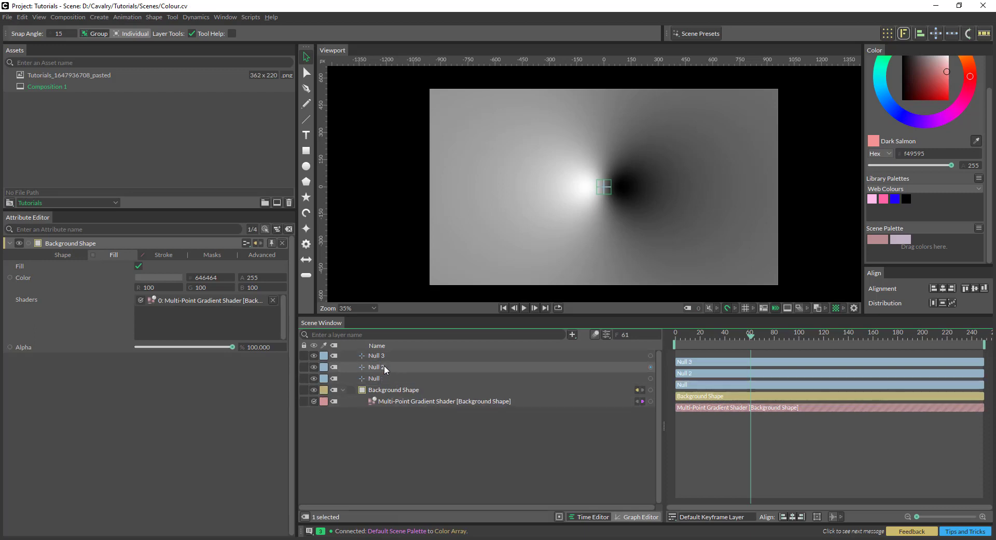
left_click(384, 359, "shift")
key("Delete")
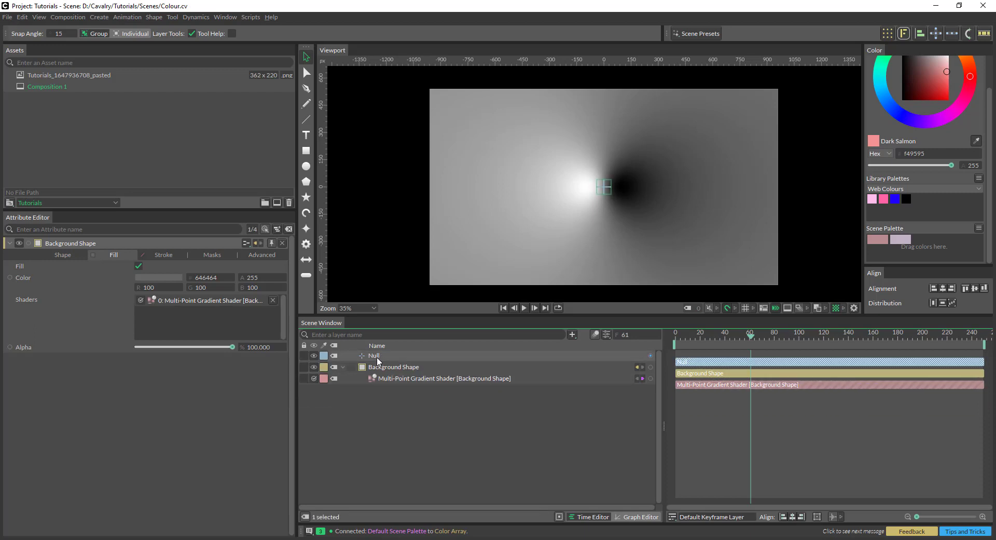
key("ctrl+shift+n")
key("ctrl+shift+n")
key("ctrl+shift+n")
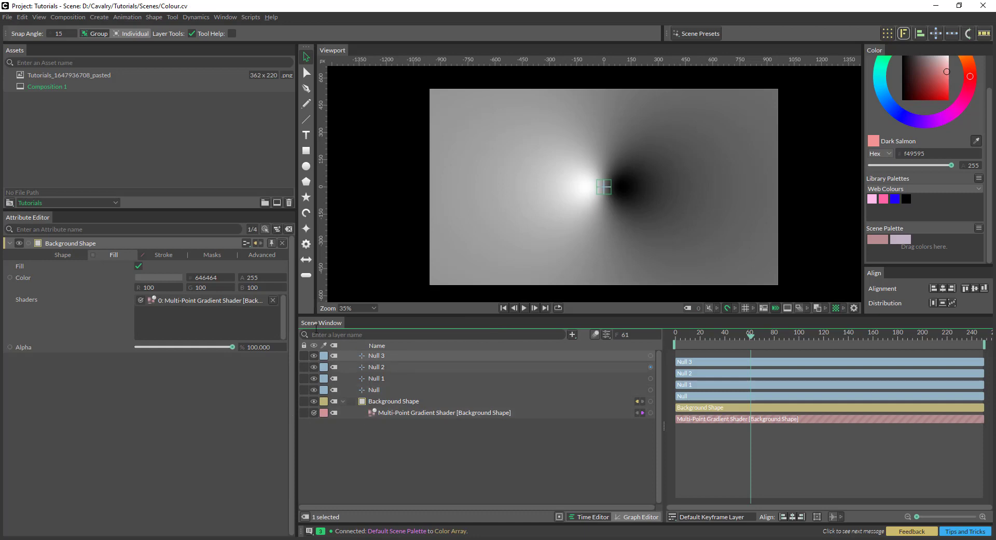
left_click(420, 413)
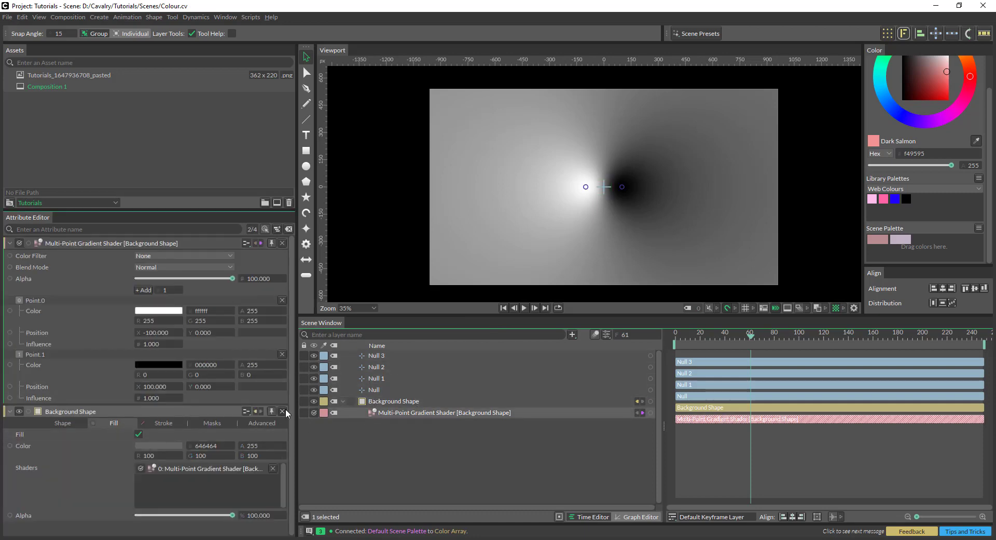
- Add two more points to the gradient, giving four points in total
left_click(284, 410)
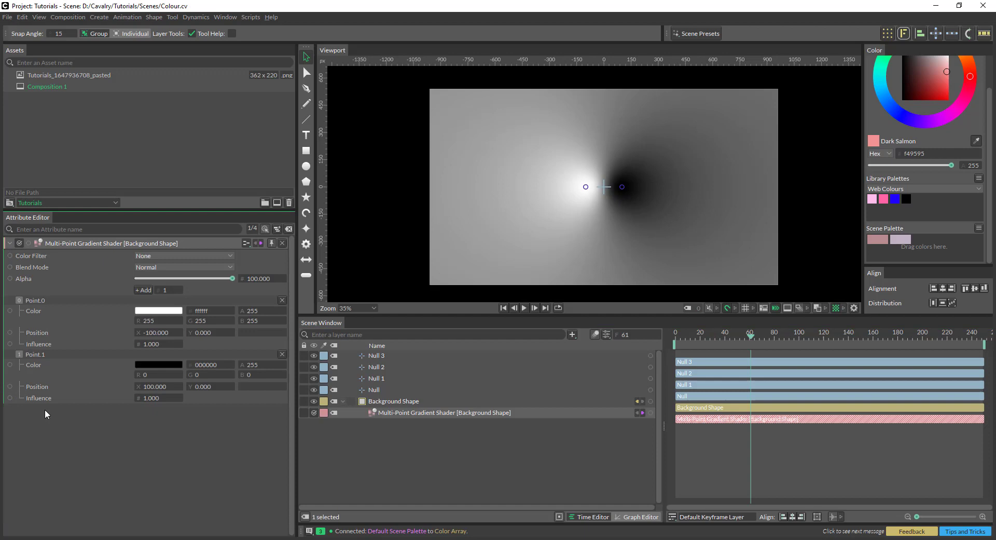
left_click(144, 290)
left_click(144, 289)
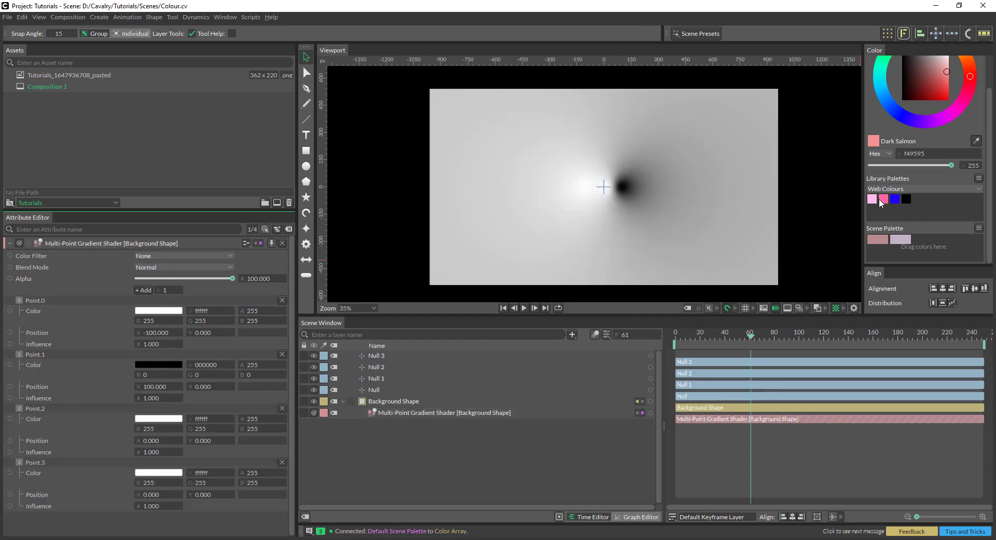
- Colour the four gradient points ffbeea, ff67a3, 1f00ff and 000000 from the Web Colours palette
left_click_drag(875, 202, 174, 311)
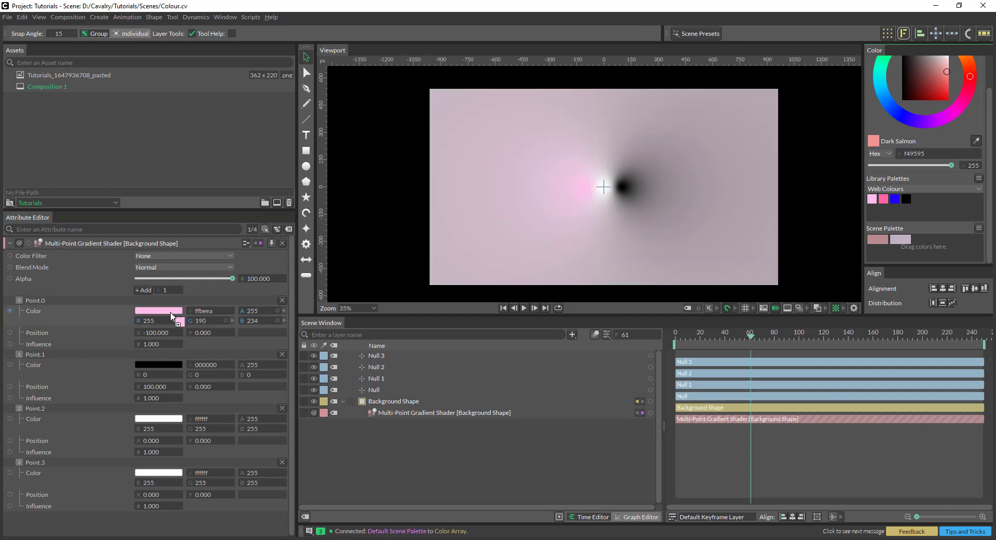
left_click_drag(884, 200, 158, 365)
left_click_drag(901, 205, 158, 419)
left_click_drag(907, 200, 160, 474)
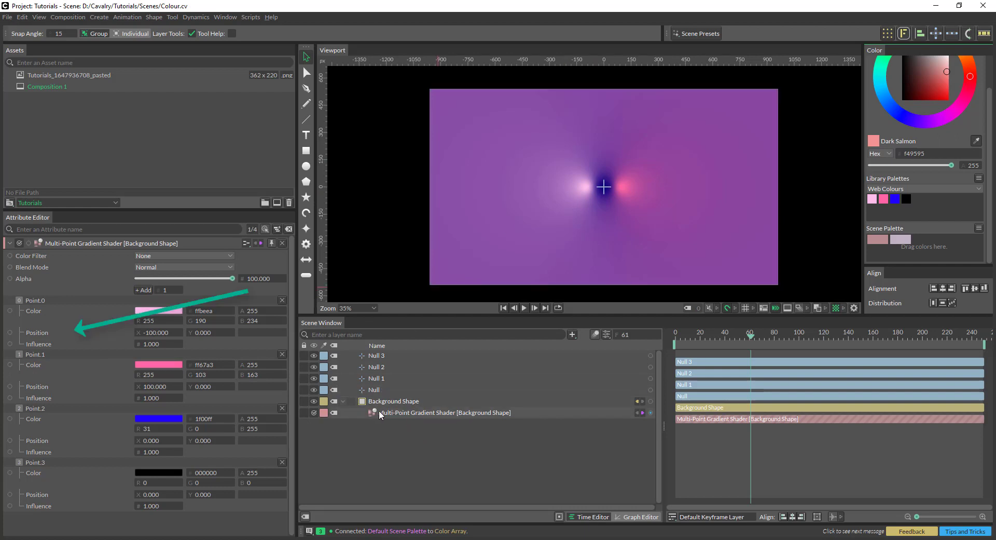
- Connect the Null's Position to the gradient shader's Point.0 position
left_click(375, 390)
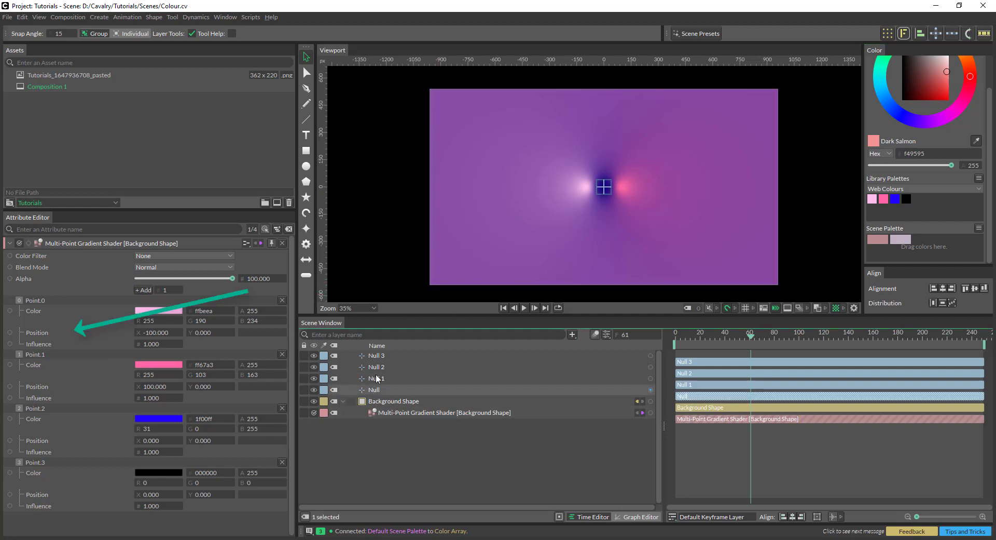
left_click(382, 358, "shift")
left_click_drag(383, 358, 269, 263)
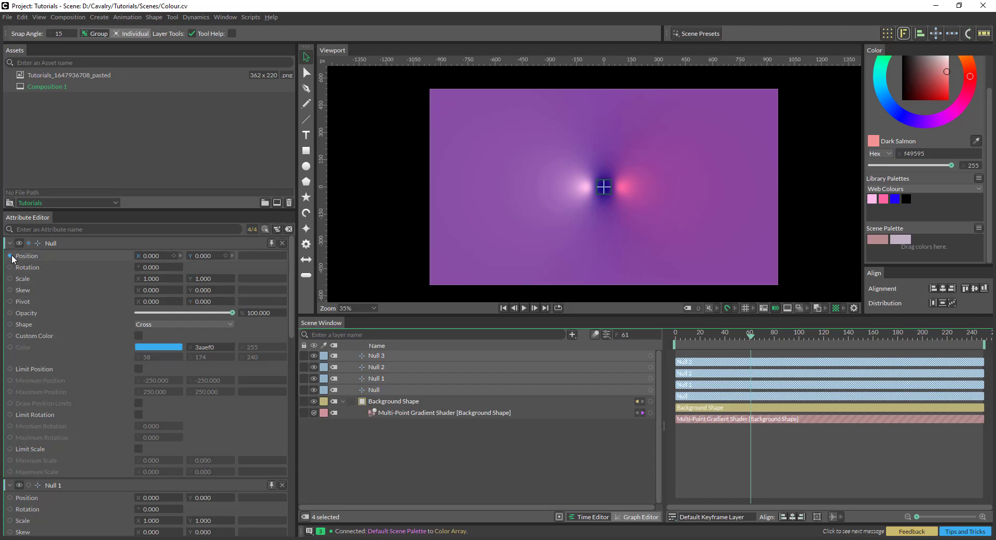
left_click_drag(11, 255, 402, 417)
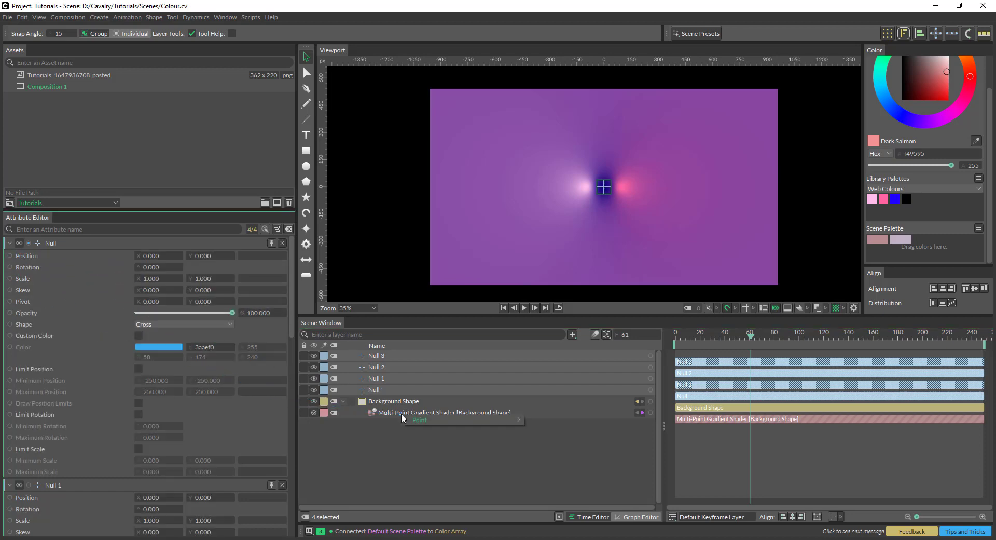
mouse_move(517, 420)
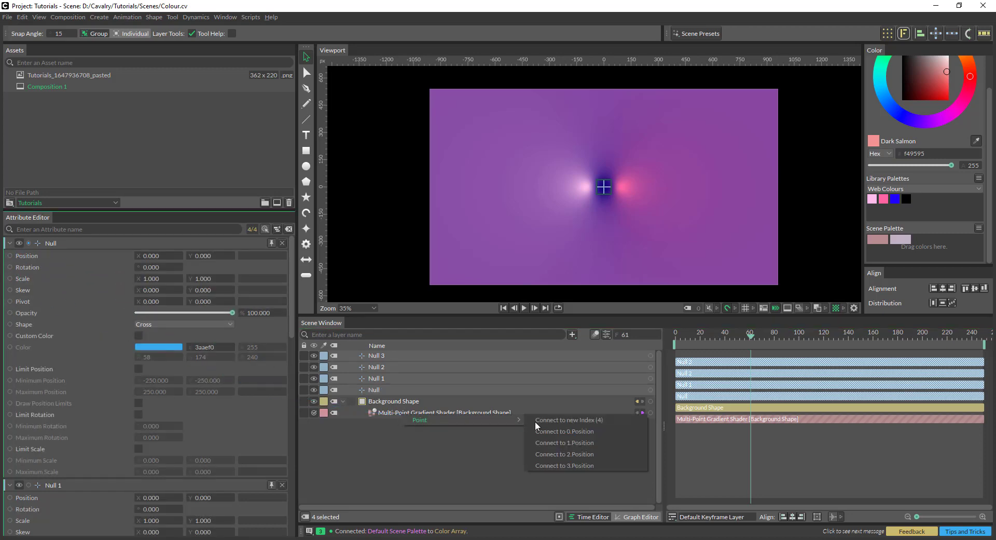
left_click(582, 434)
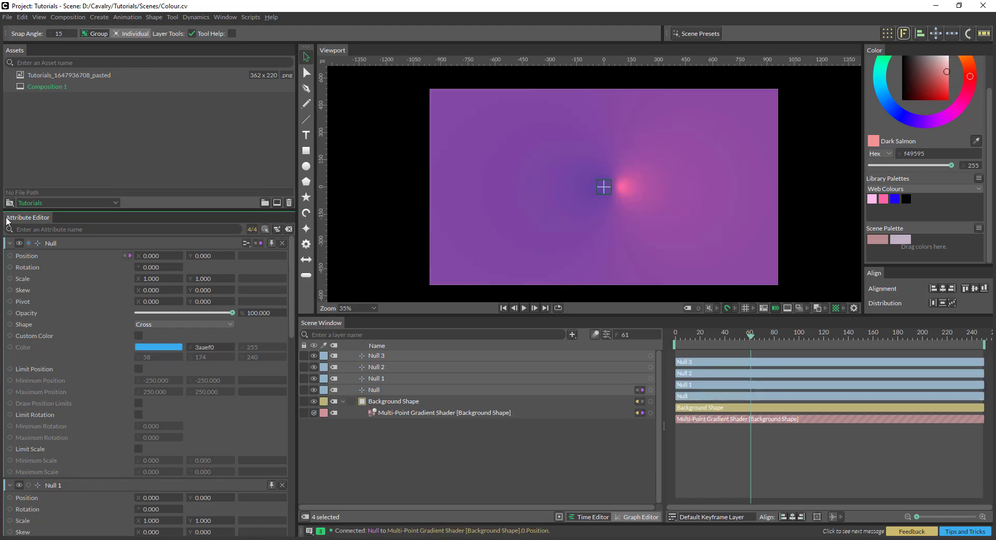
left_click(283, 243)
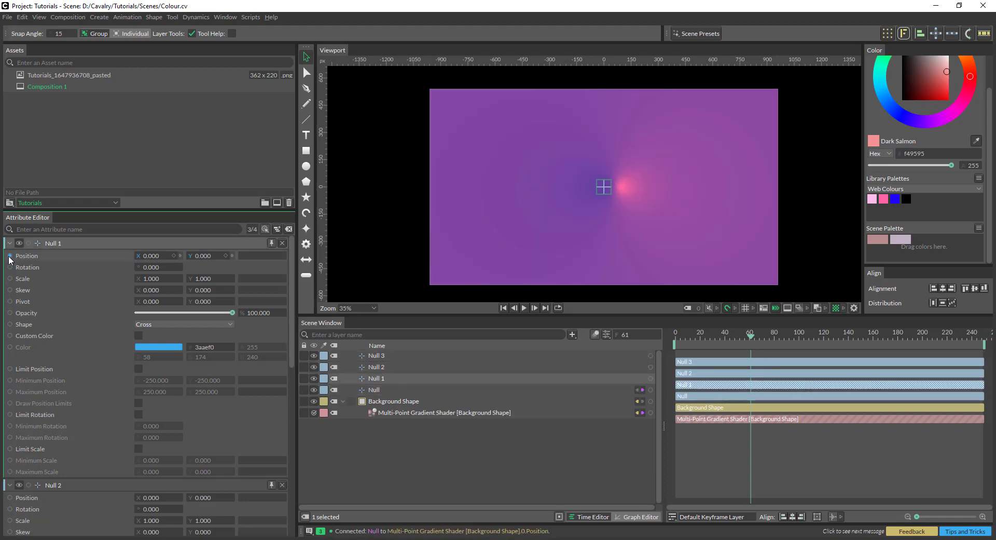
- Connect Null 1's Position to the gradient shader's Point.1 position
left_click_drag(10, 256, 416, 412)
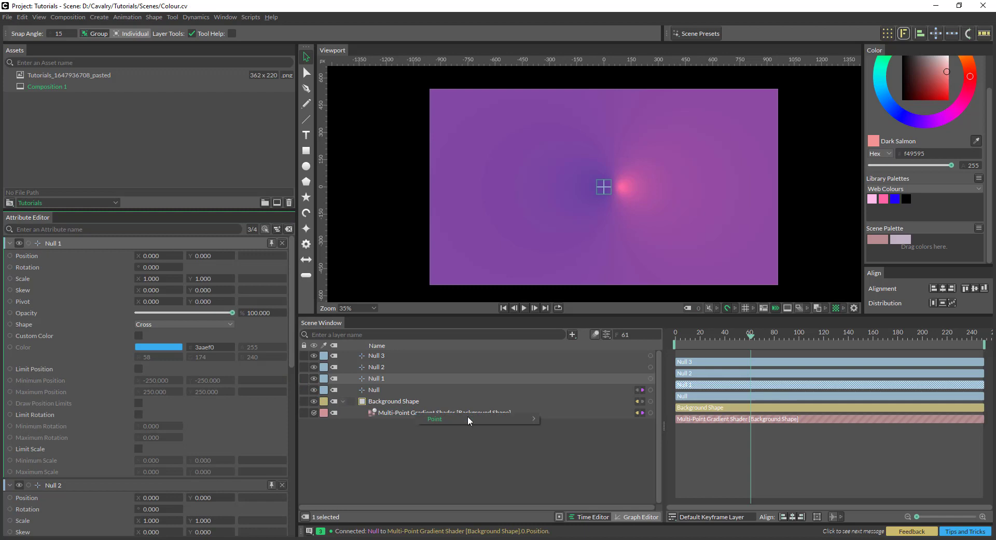
mouse_move(469, 417)
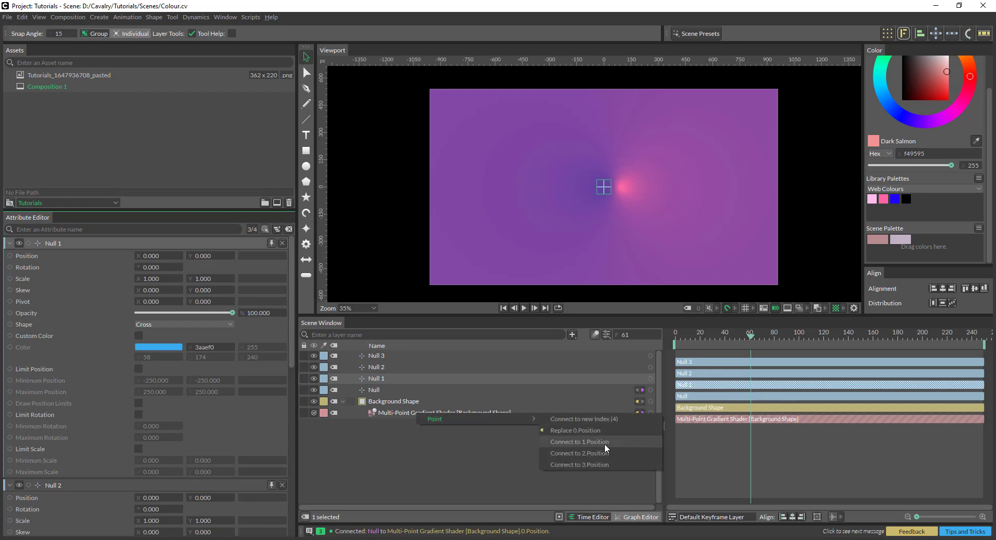
left_click(605, 443)
left_click(282, 243)
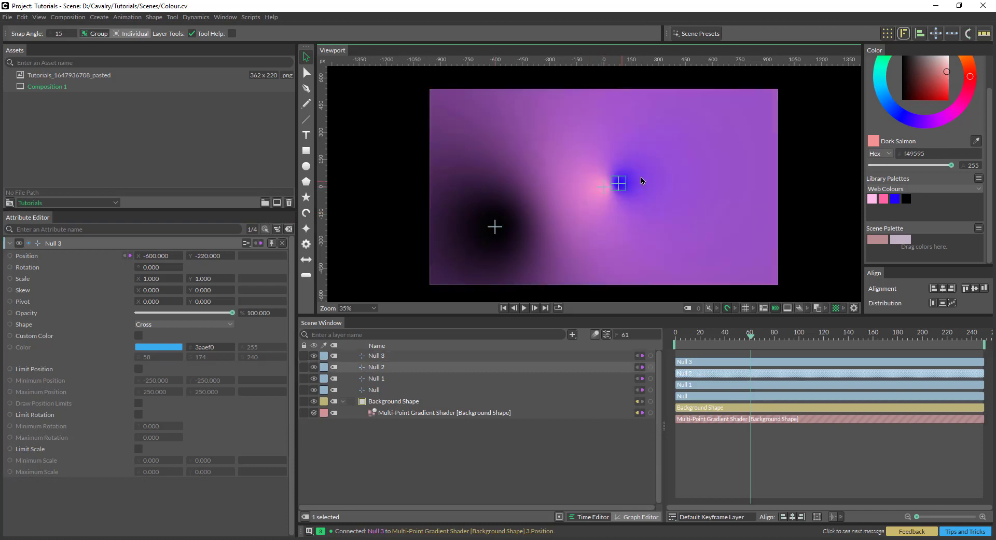
- Move the nulls: pink to the top, blue upper right, one lower right, Null 3 to -1240, -400
left_click_drag(604, 187, 546, 92)
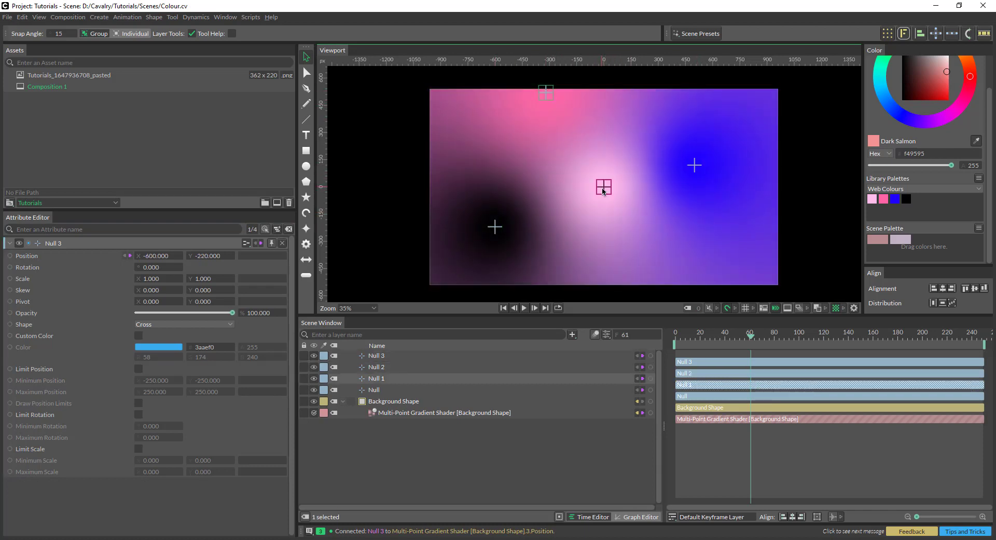
left_click_drag(601, 184, 633, 220)
left_click_drag(496, 227, 430, 295)
left_click_drag(636, 221, 677, 256)
left_click_drag(694, 165, 731, 112)
left_click_drag(680, 259, 681, 244)
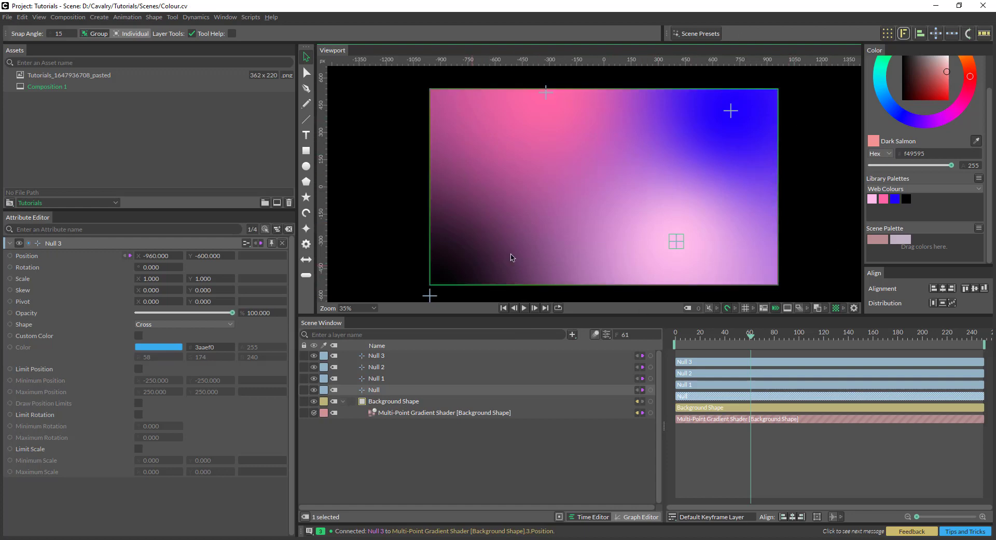
mouse_move(432, 297)
left_mouse_down()
mouse_move(342, 275)
mouse_move(382, 264)
left_mouse_up()
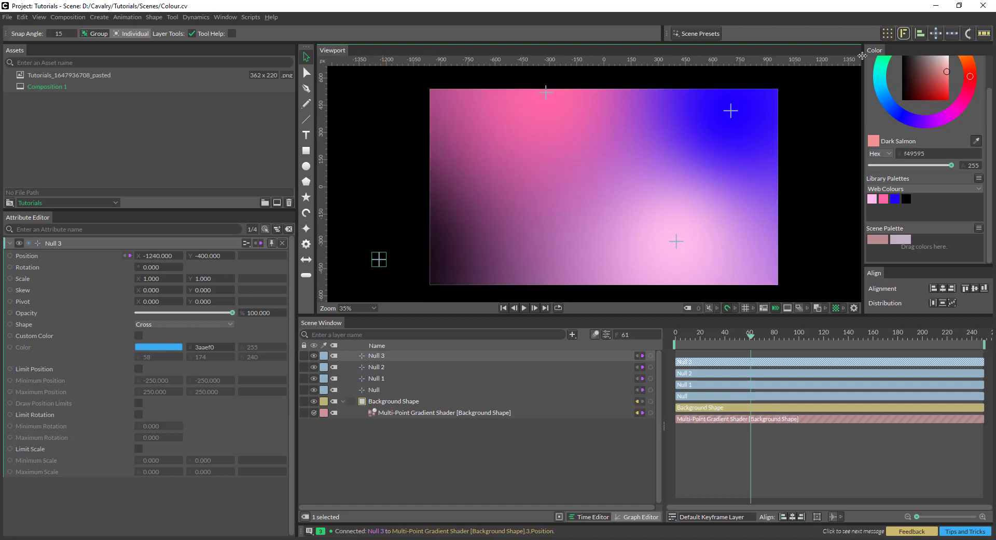
mouse_move(725, 111)
left_mouse_down()
mouse_move(746, 104)
mouse_move(723, 127)
left_mouse_up()
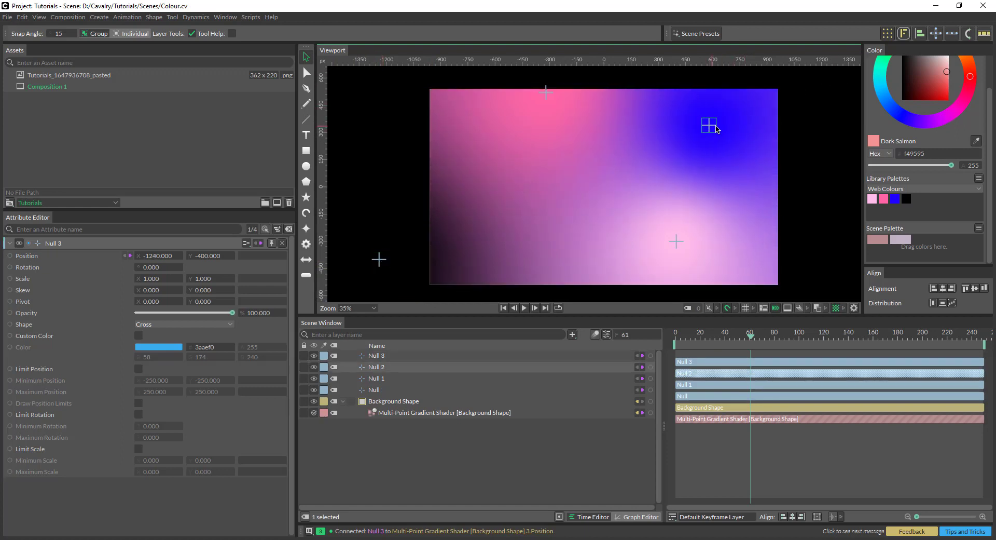
- Raise the blue Point.2's Influence on the Multi-Point Gradient Shader to 1.660
left_click(400, 413)
left_click_drag(151, 457, 170, 452)
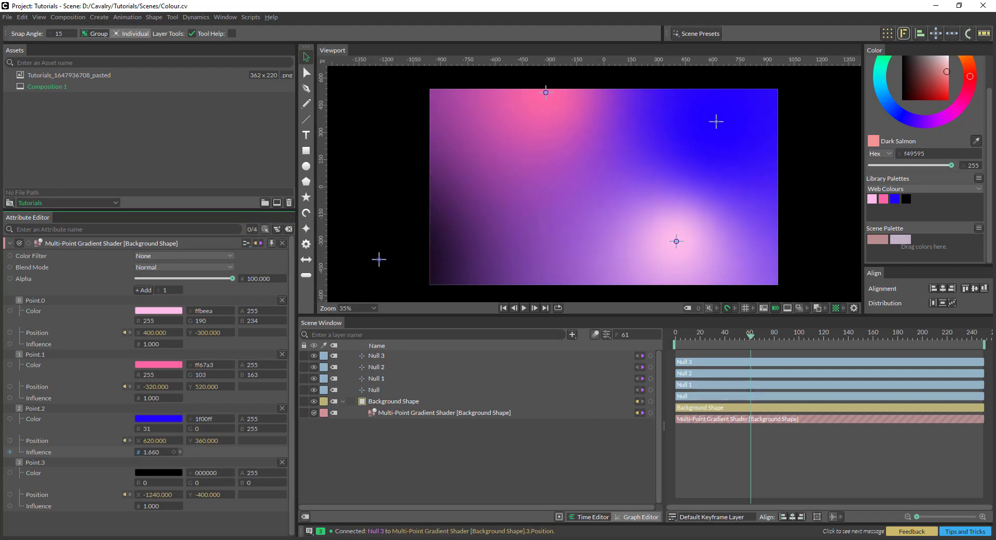